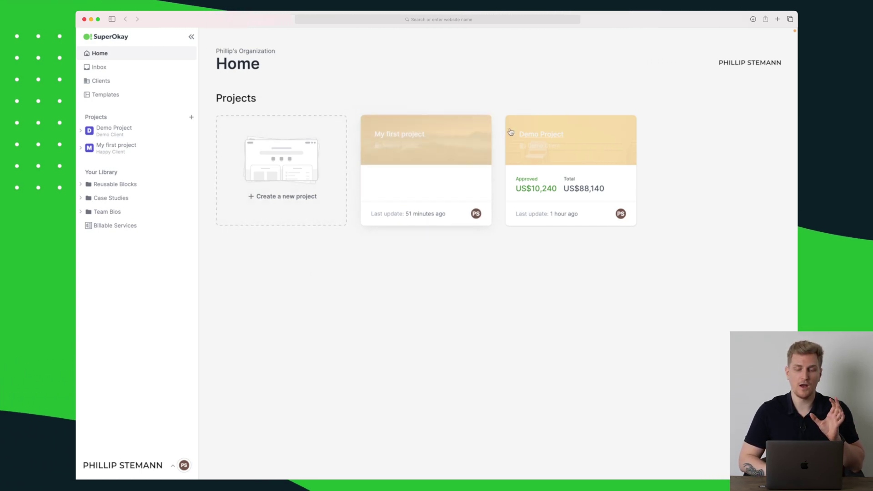
Look through the inbox and the list of existing clients
click(120, 66)
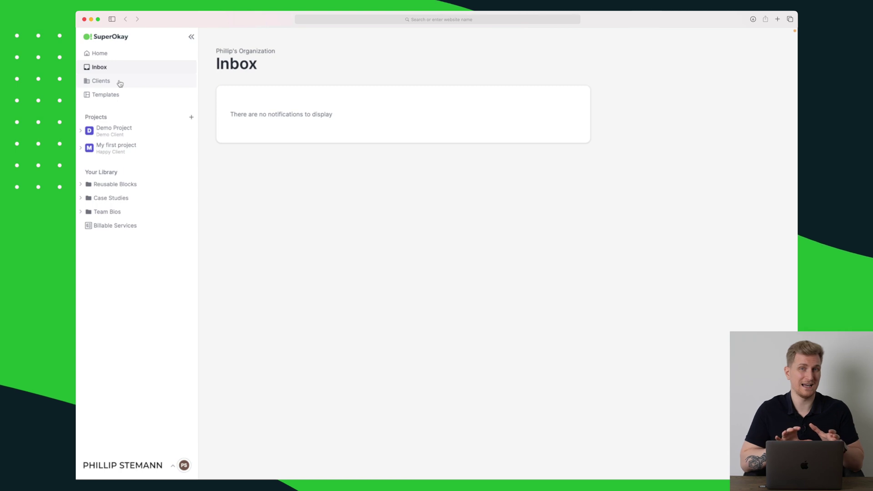
click(120, 82)
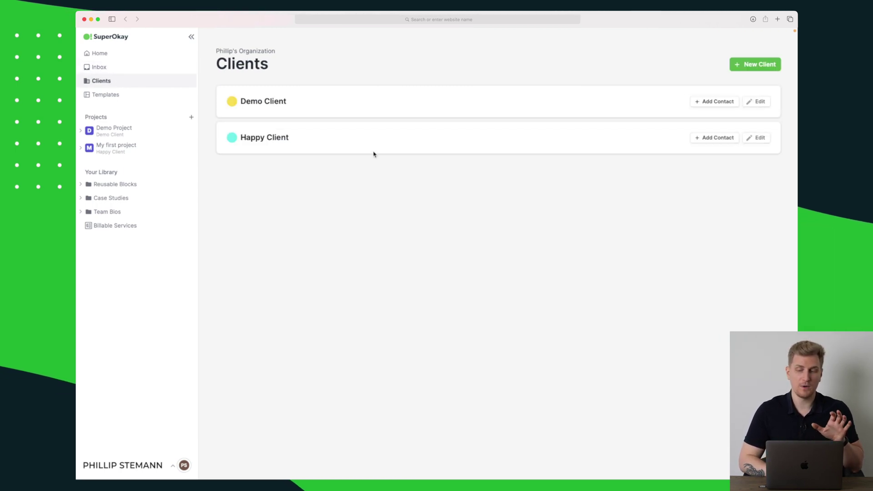
click(109, 93)
click(117, 84)
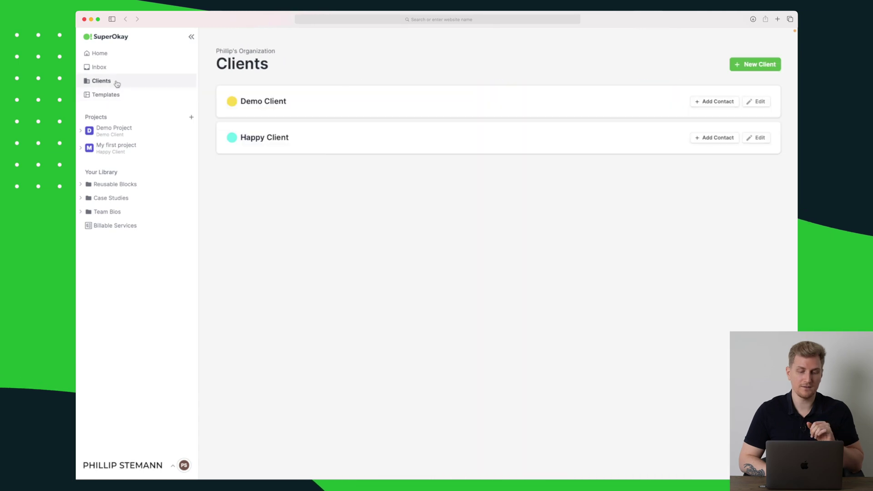
Create a new client named "YouTube client" and review its contact and branding settings
click(764, 66)
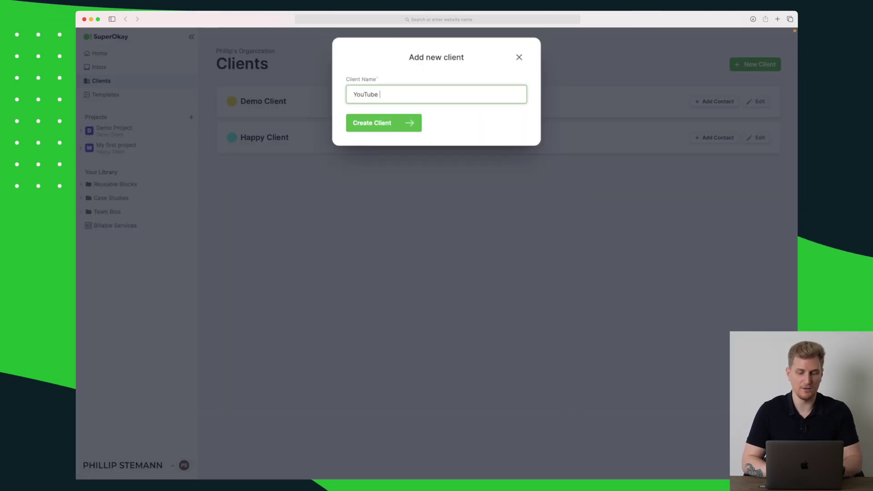
click(370, 127)
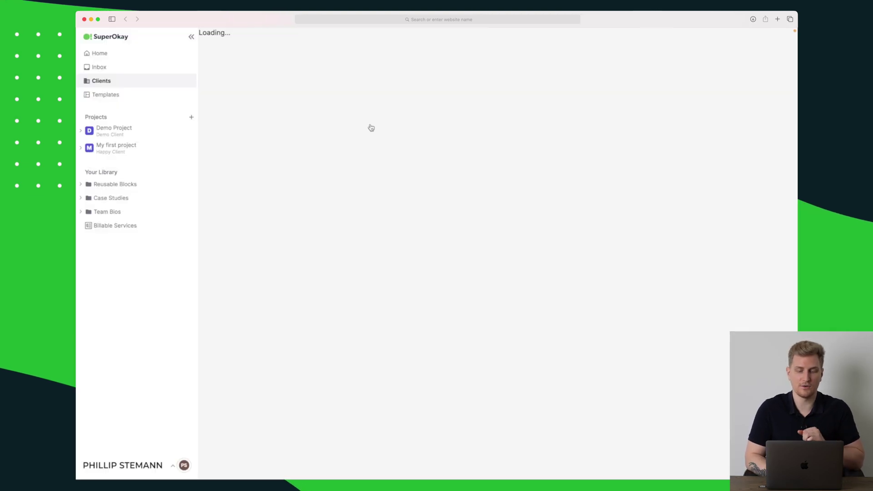
scroll(371, 127, down, 5)
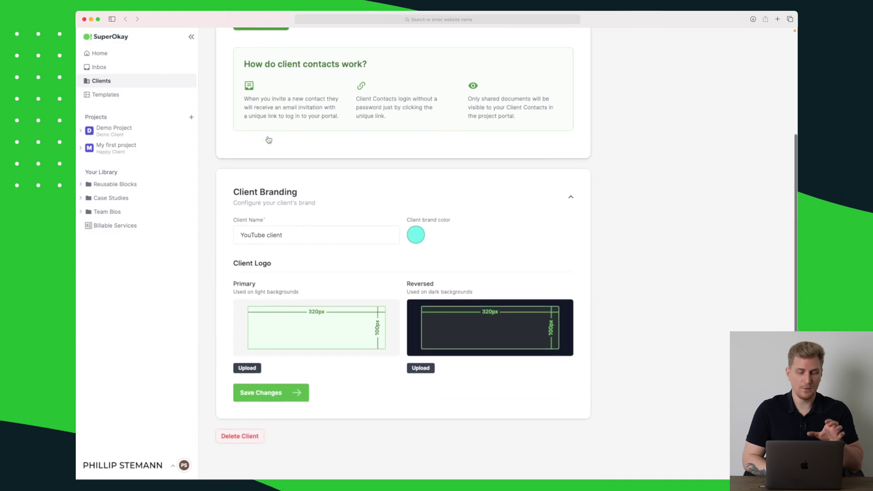
scroll(321, 277, up, 5)
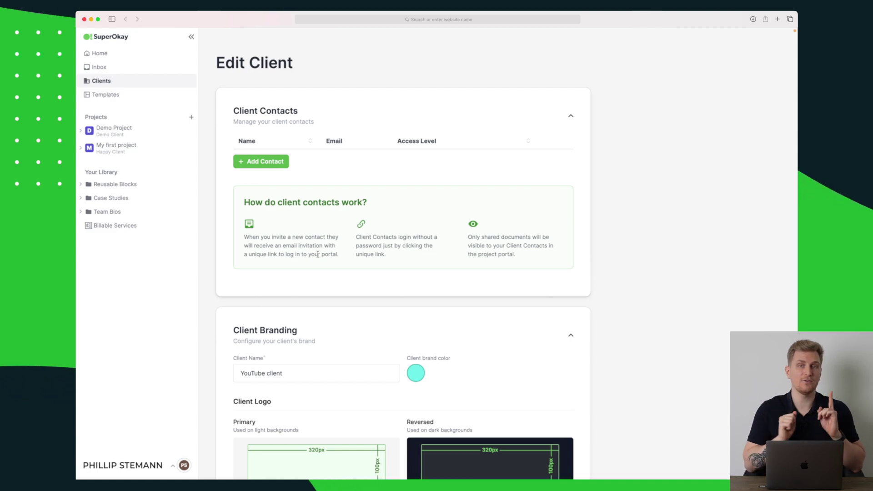
Browse the full template gallery to see which document types are offered
click(142, 96)
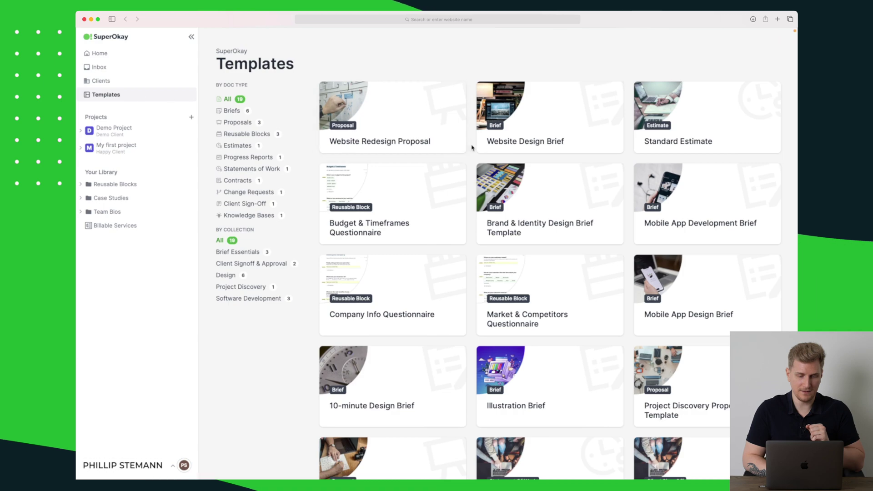
scroll(454, 147, down, 3)
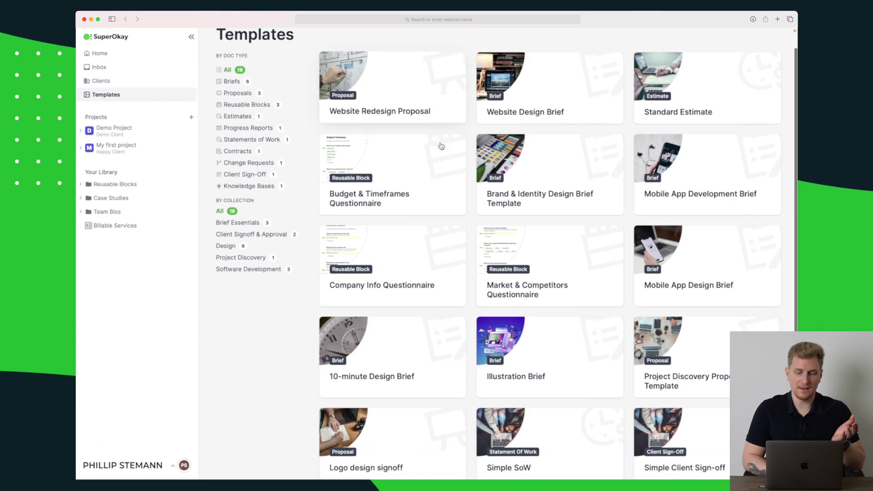
scroll(532, 114, down, 3)
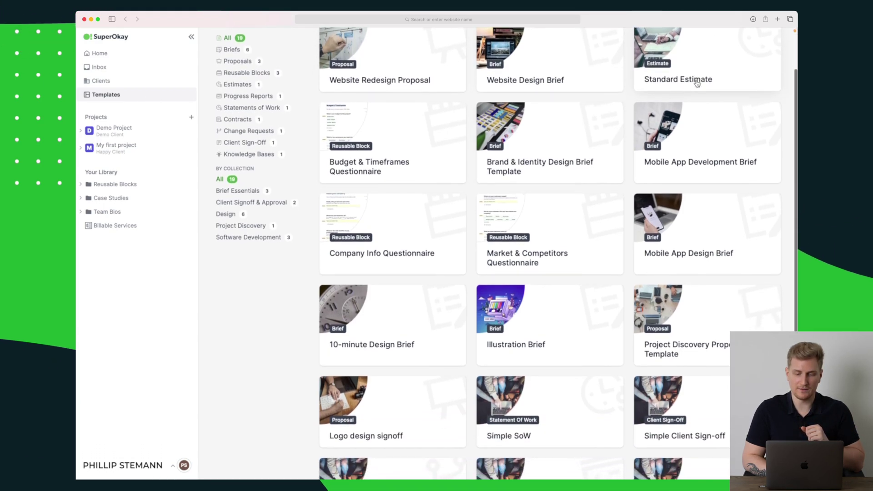
scroll(562, 195, down, 9)
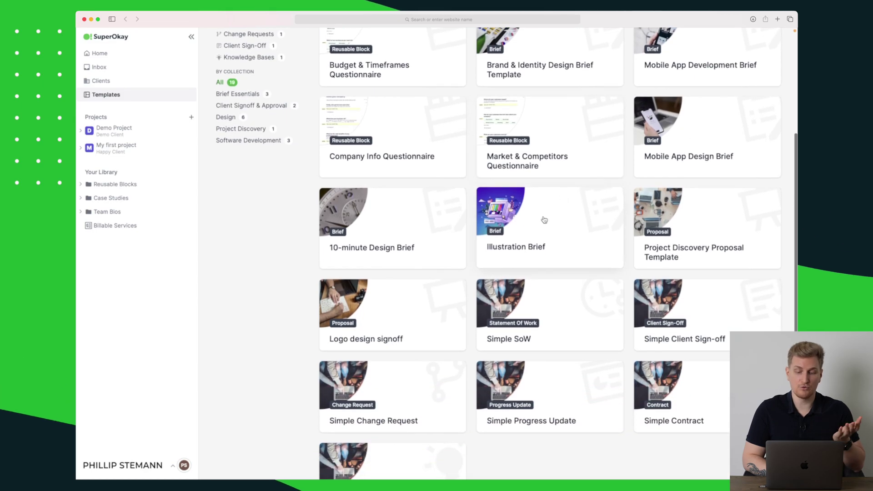
scroll(544, 220, down, 6)
scroll(544, 220, up, 15)
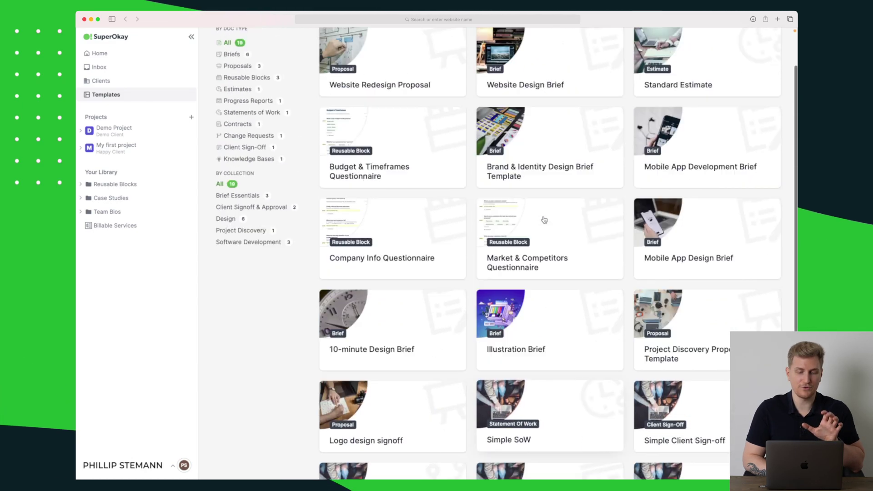
scroll(544, 220, up, 5)
Preview the Website Redesign Proposal template through to its contract section, and close the preview
click(417, 132)
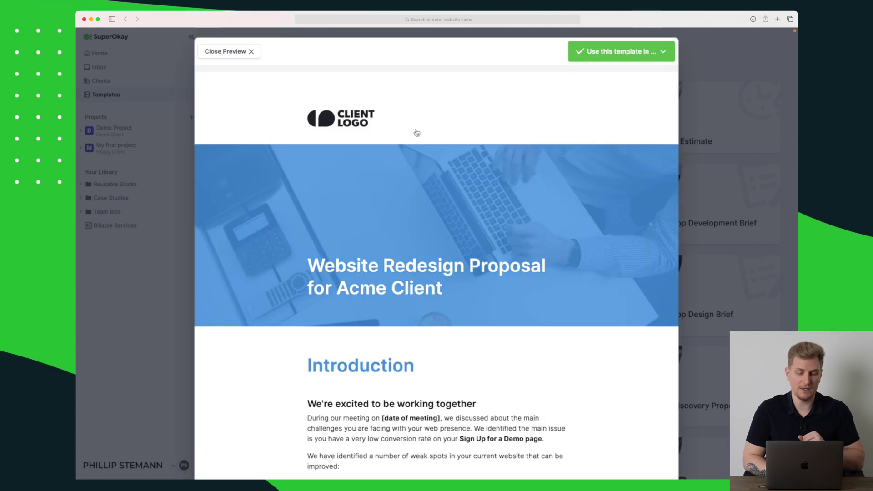
scroll(429, 274, down, 2)
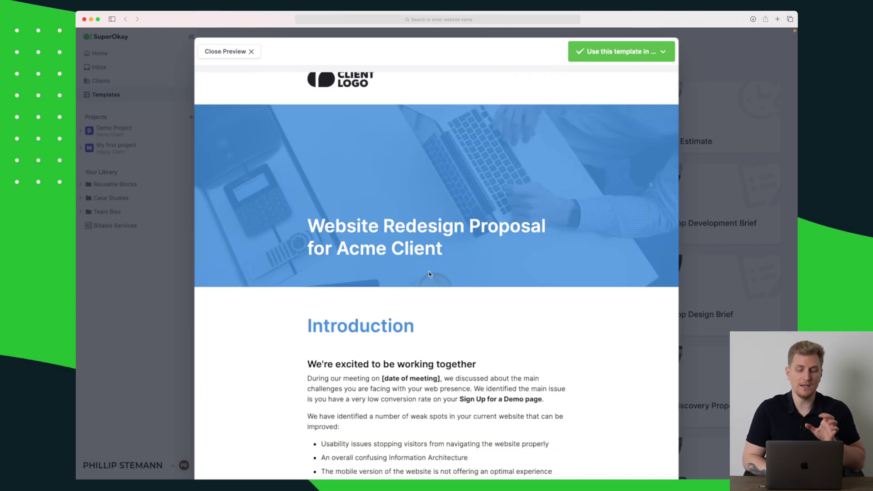
scroll(429, 275, down, 15)
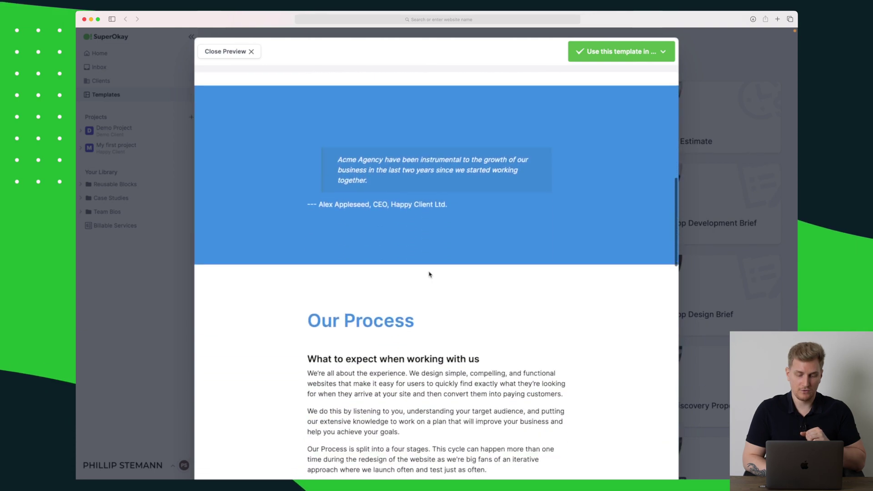
scroll(428, 274, down, 9)
scroll(428, 271, down, 6)
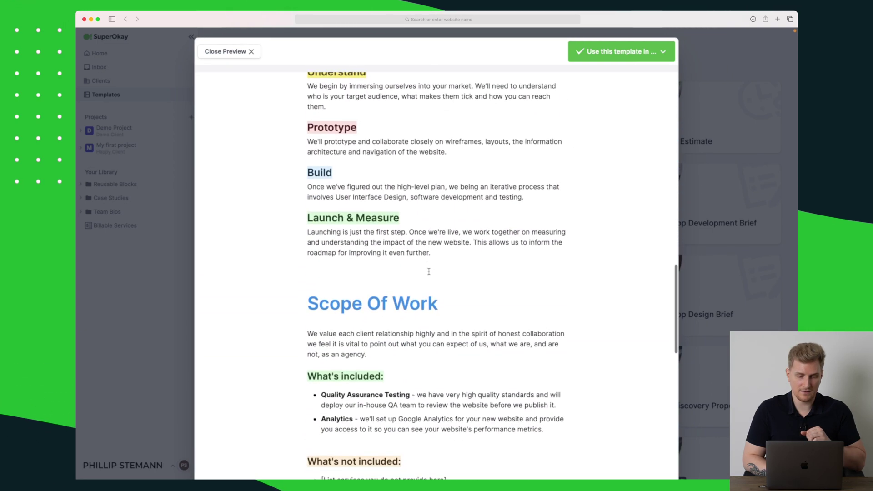
scroll(429, 271, down, 9)
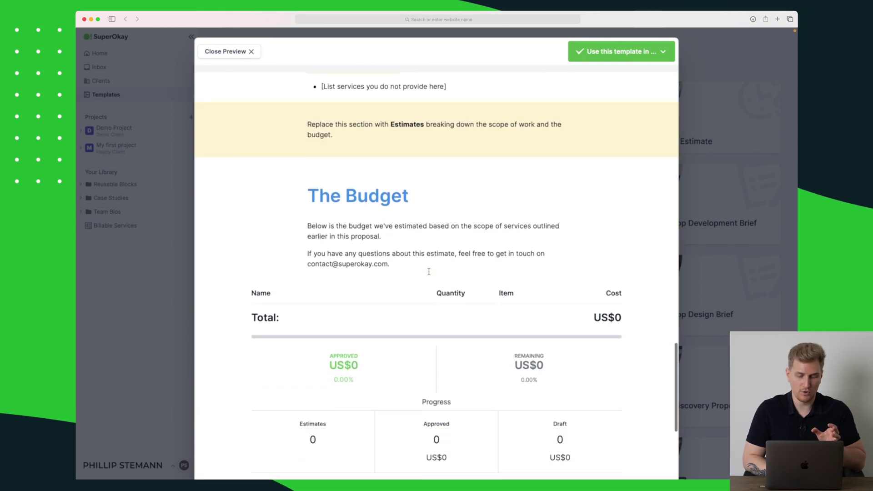
scroll(442, 268, down, 7)
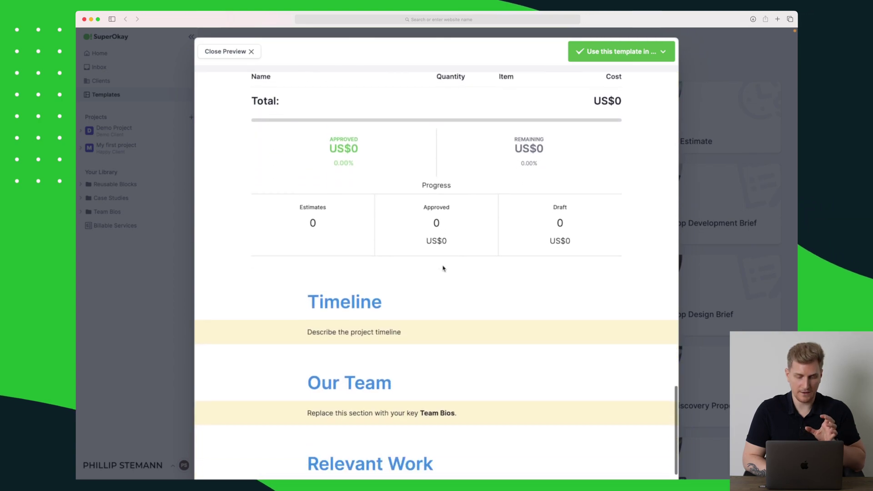
scroll(366, 190, down, 2)
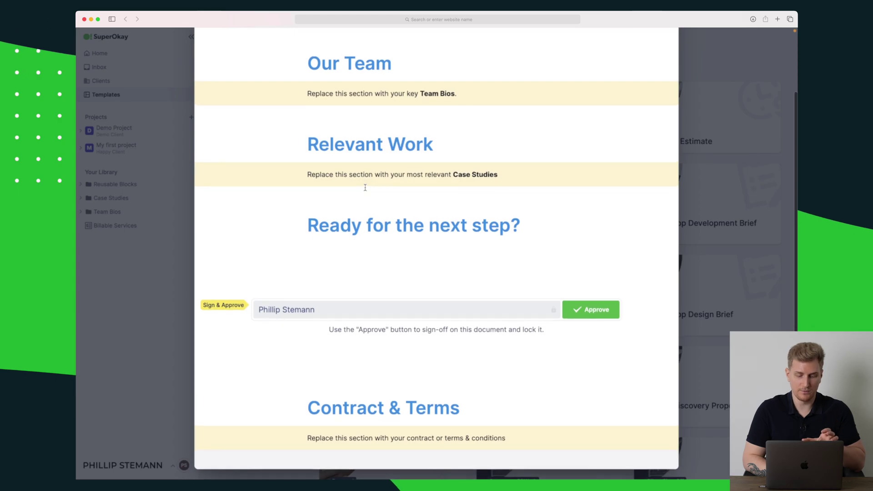
scroll(365, 188, up, 2)
scroll(365, 187, up, 20)
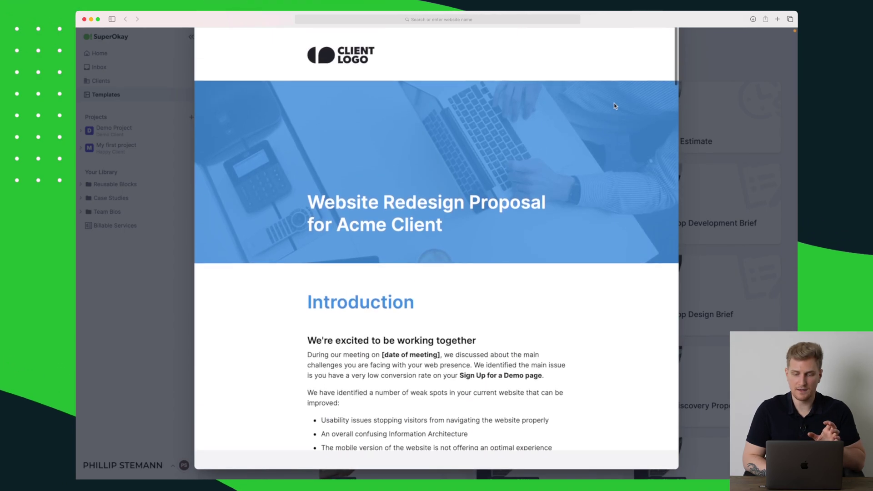
scroll(613, 103, down, 1)
click(741, 108)
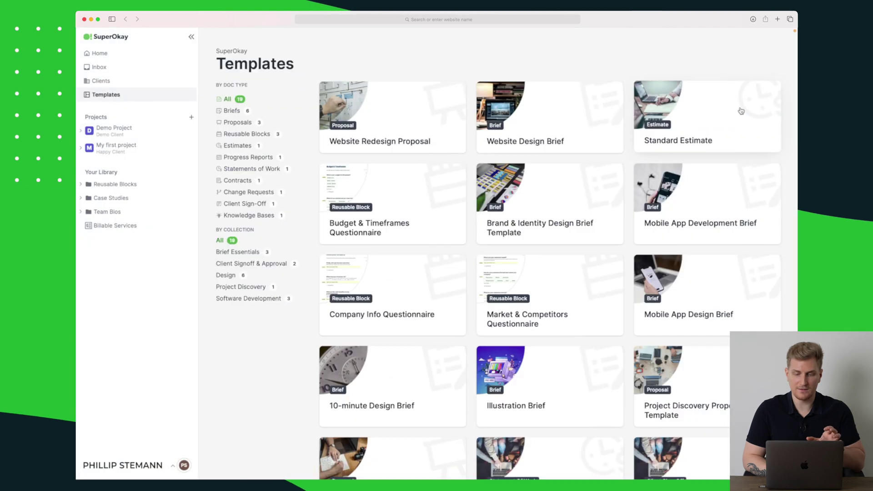
Use the Website Redesign Proposal template in My first project
click(385, 133)
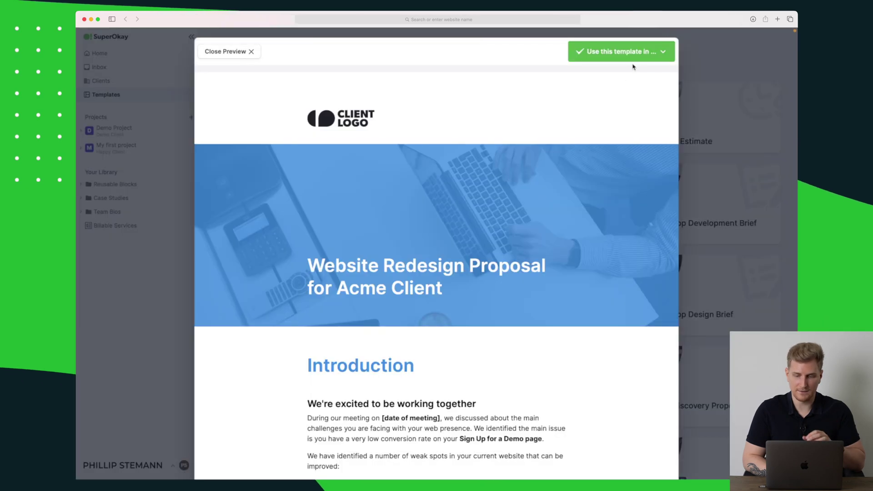
click(621, 52)
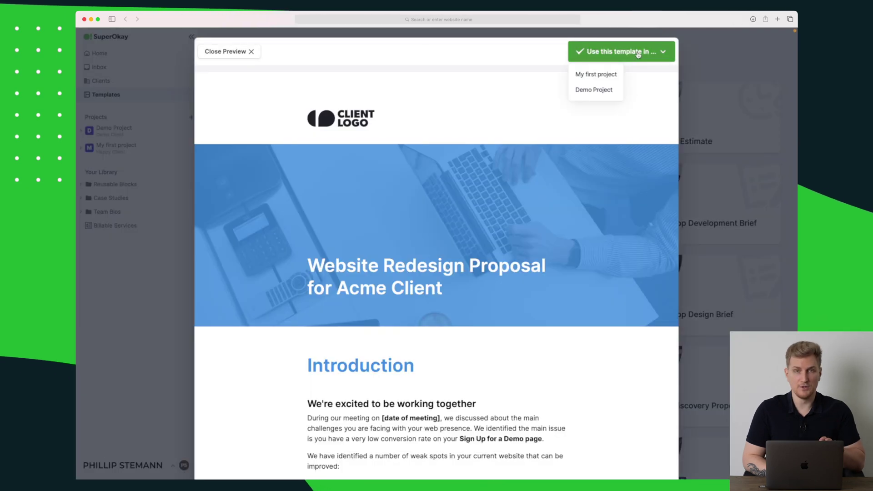
click(608, 79)
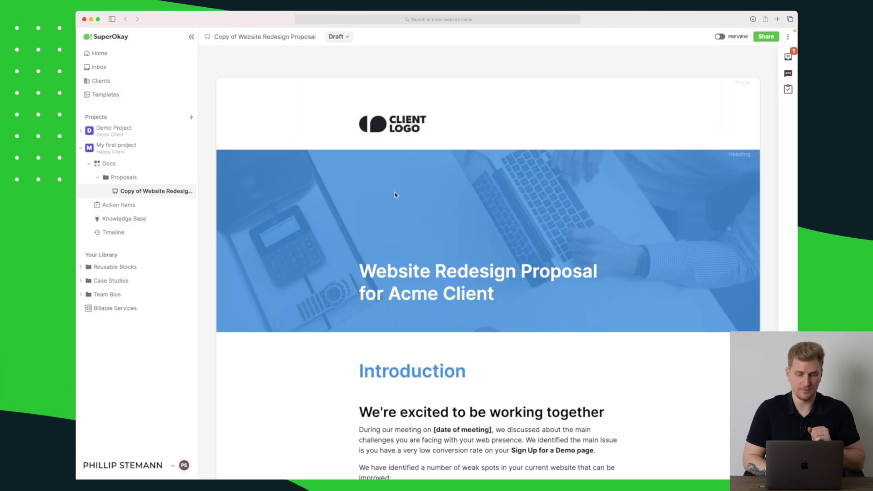
Examine the introduction, testimonial and process blocks of the copied proposal and the formatting options for its text blocks
scroll(395, 193, down, 6)
scroll(395, 195, down, 8)
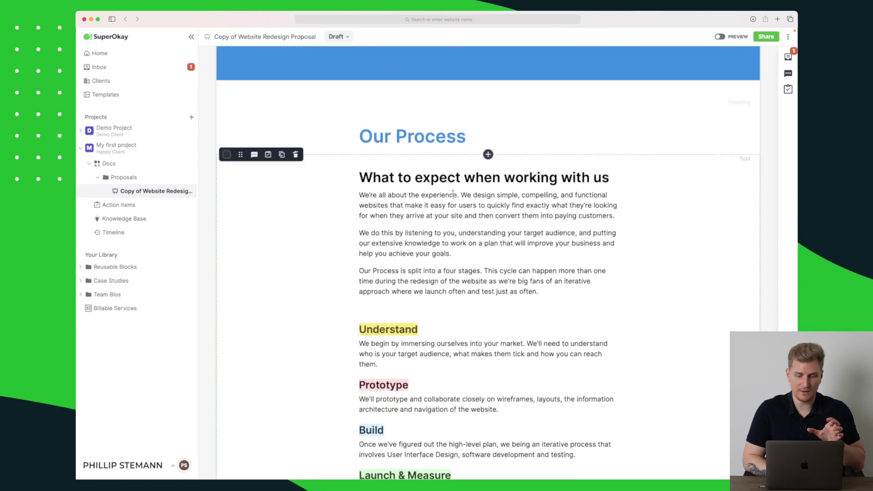
click(452, 194)
scroll(510, 130, up, 5)
click(395, 166)
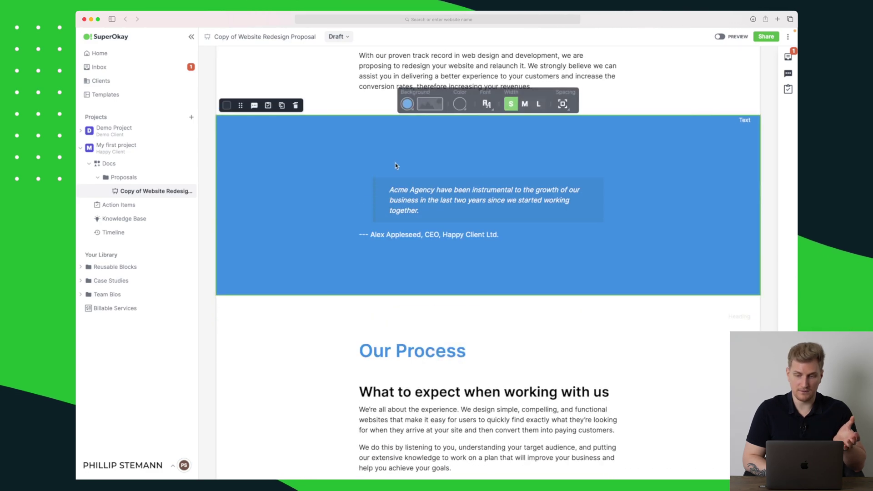
scroll(395, 166, up, 5)
Check the proposal's activity, comments and action items, and close the side view
click(790, 56)
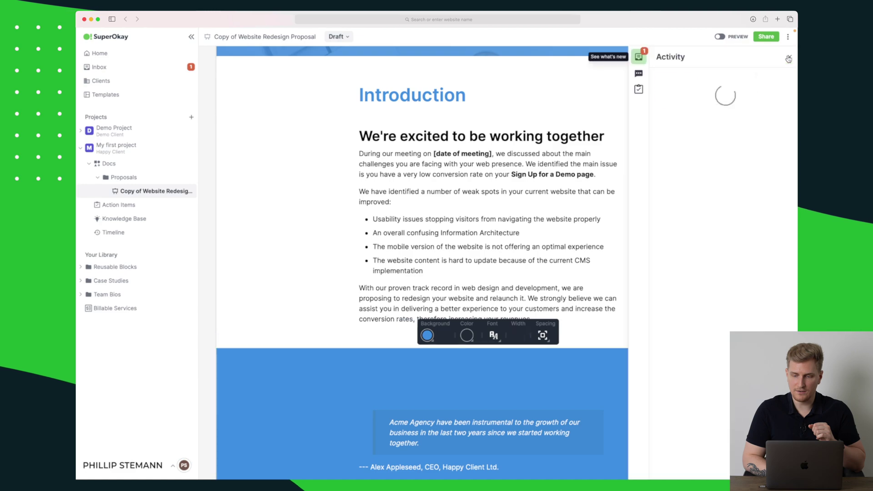
click(639, 74)
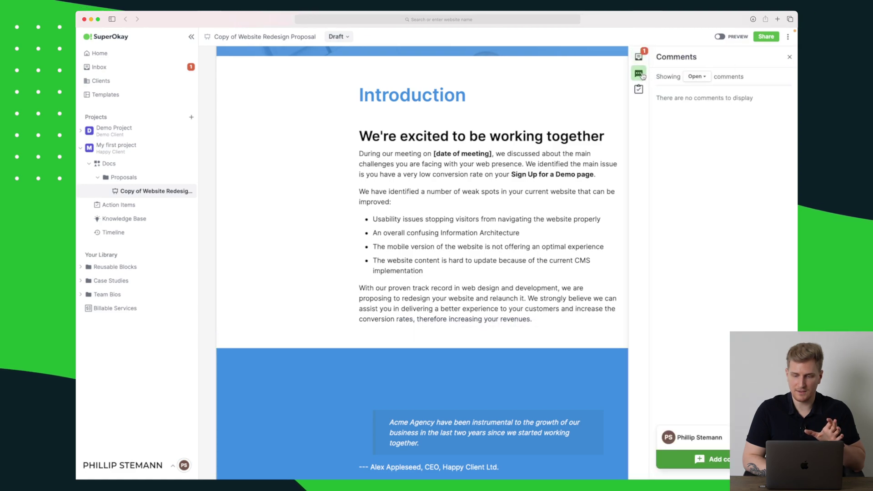
click(639, 90)
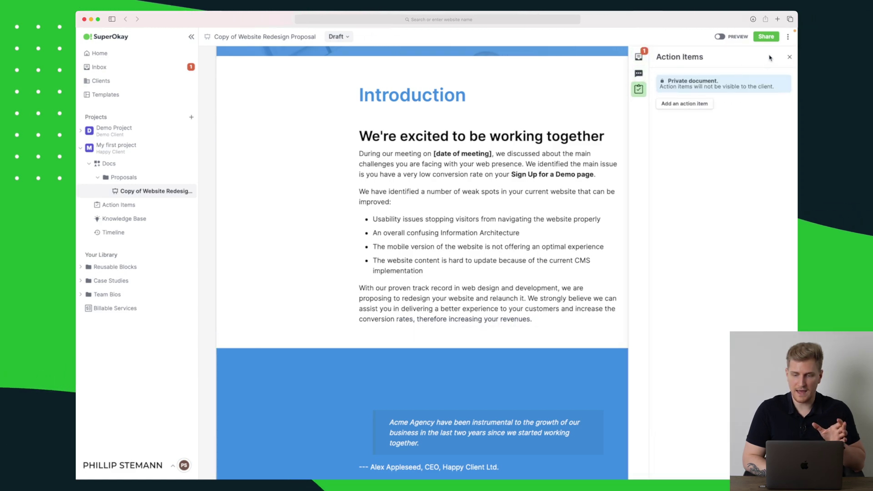
click(787, 58)
Examine the proposal's scope of work and budget sections, including the price breakdown block
scroll(566, 161, down, 5)
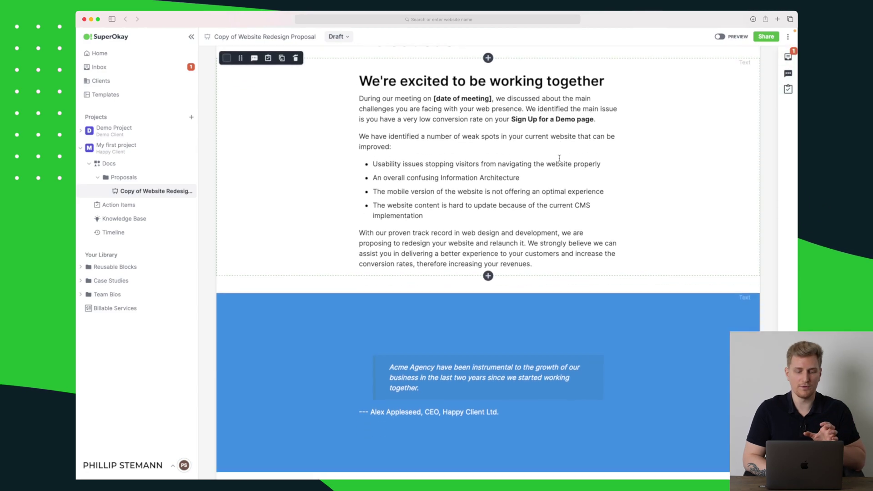
scroll(559, 158, down, 10)
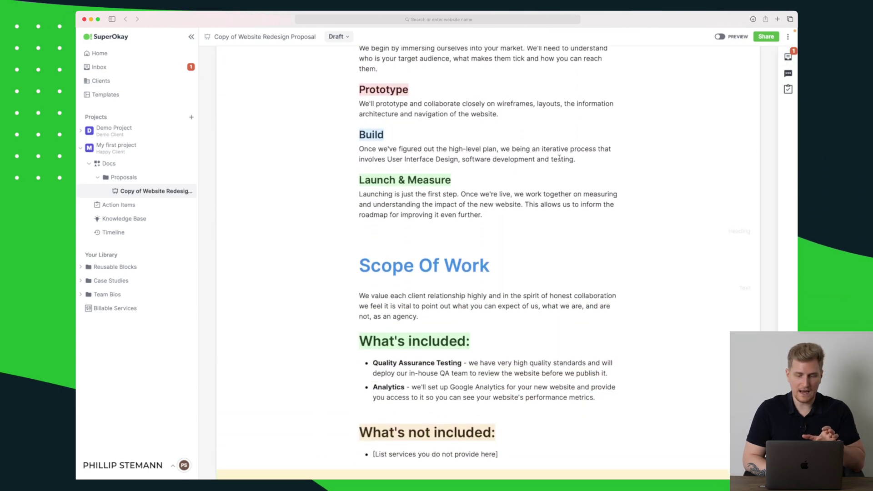
scroll(400, 178, down, 10)
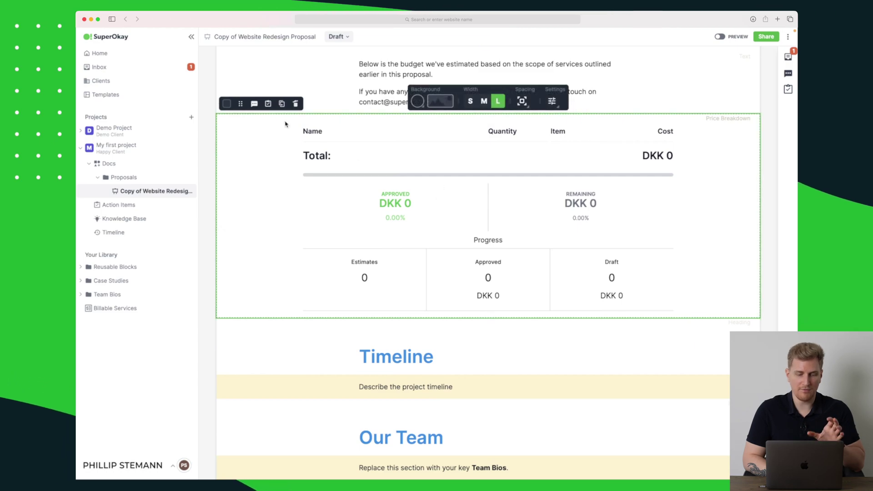
click(282, 104)
Show the proposal's action items while viewing its budget section
scroll(513, 189, up, 4)
scroll(498, 243, down, 2)
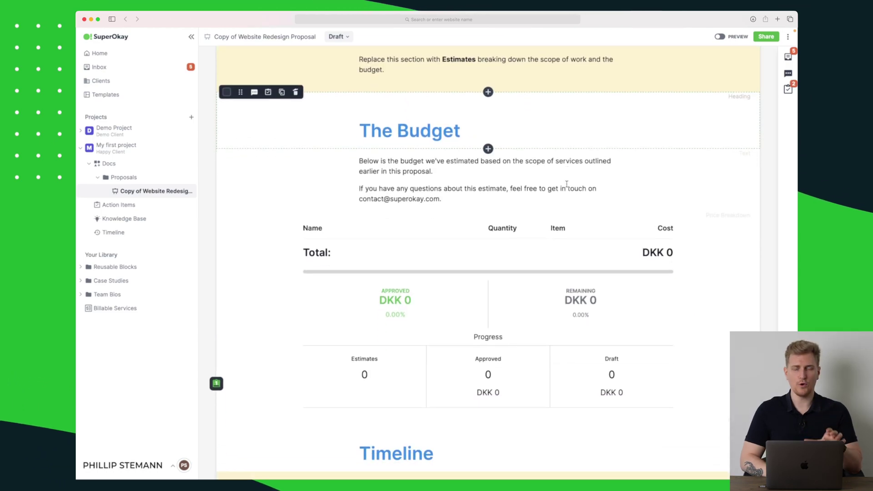
click(788, 89)
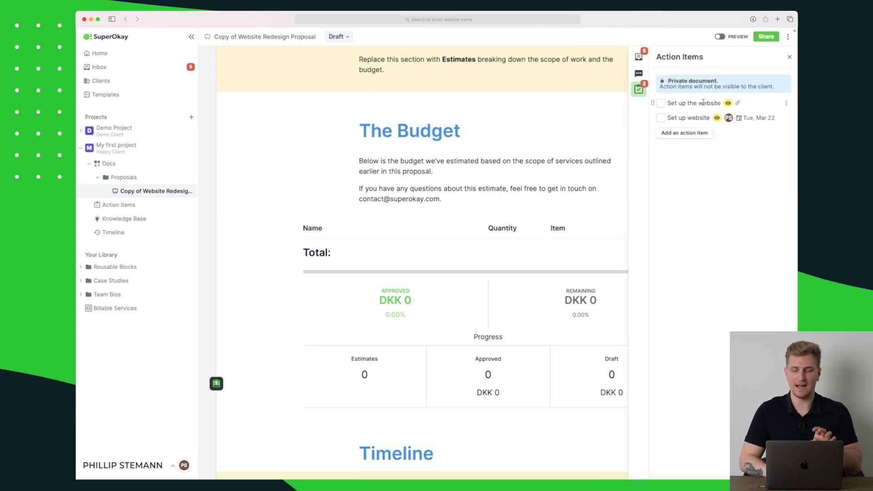
scroll(505, 193, up, 2)
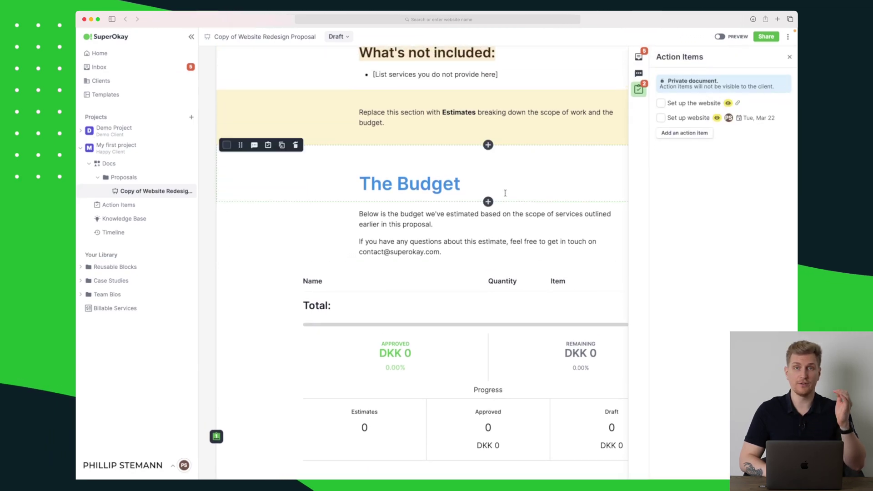
Examine the proposal's timeline, team, relevant work, client sign-off and contract sections below the budget
scroll(504, 193, down, 10)
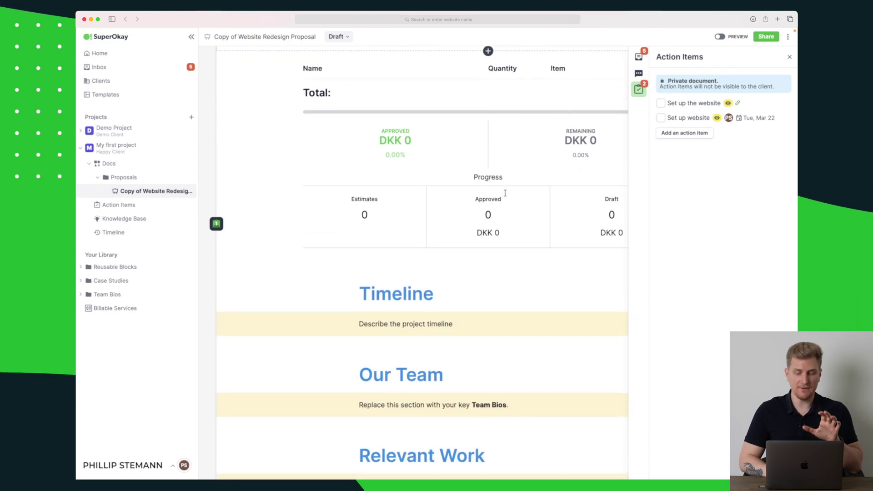
scroll(505, 196, down, 2)
click(465, 212)
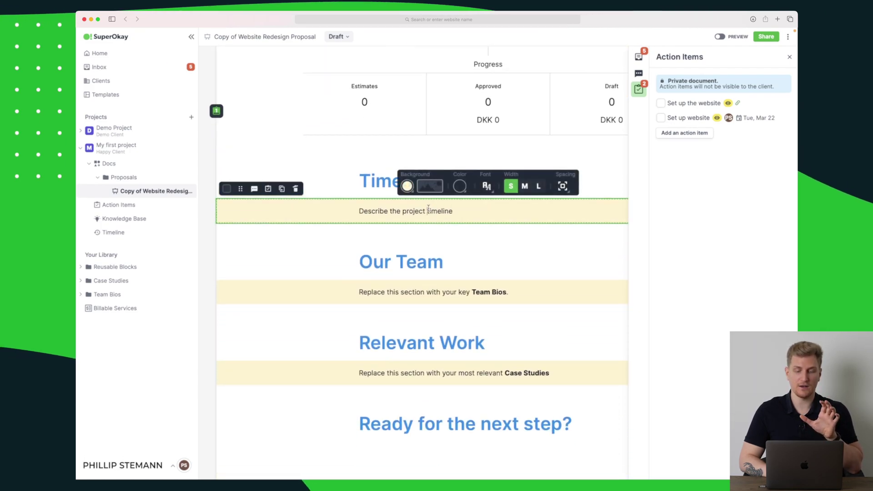
scroll(465, 212, down, 3)
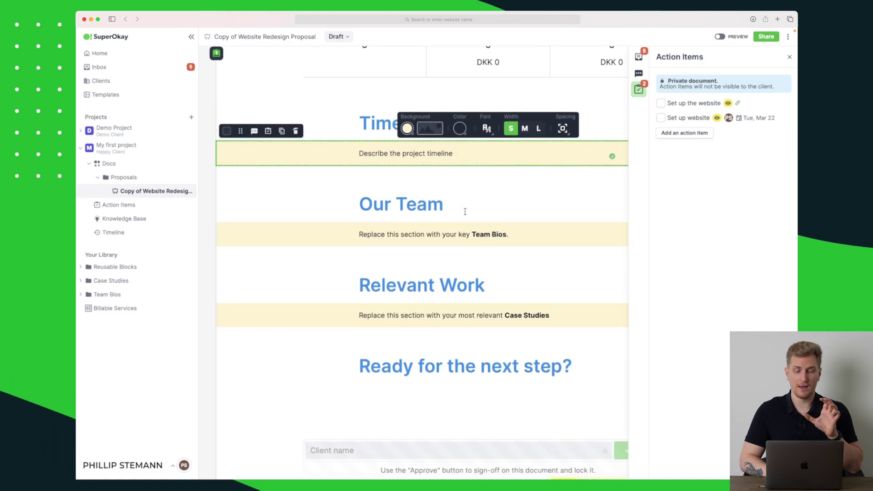
scroll(475, 219, down, 1)
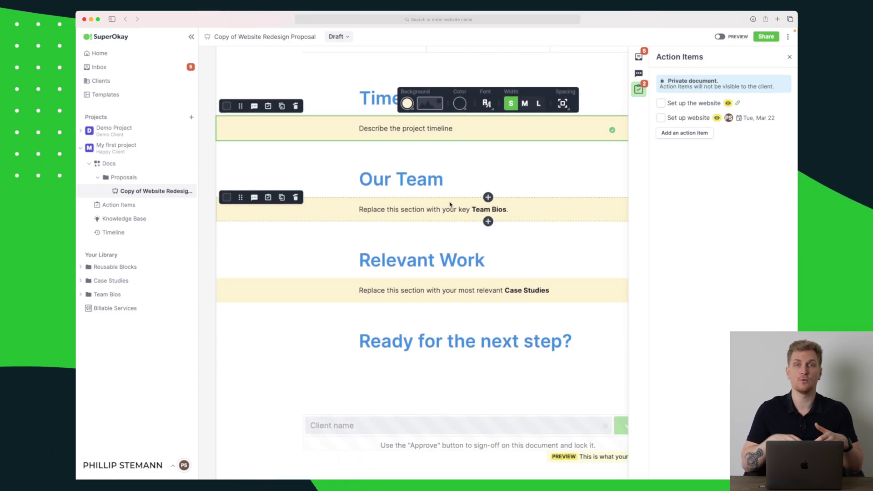
scroll(450, 205, down, 4)
scroll(450, 204, down, 3)
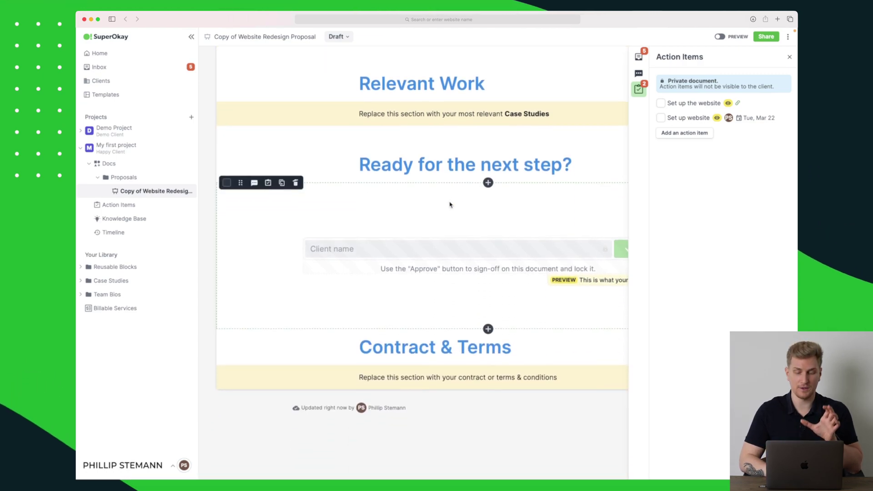
click(428, 241)
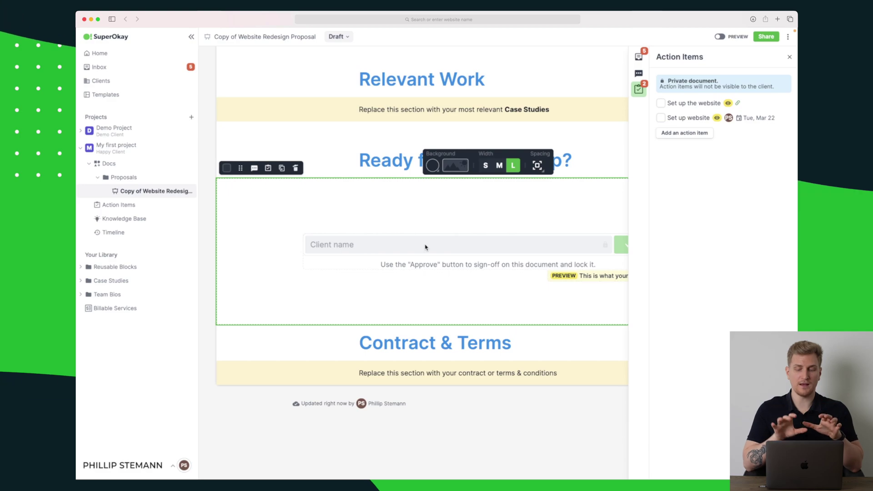
mouse_move(434, 384)
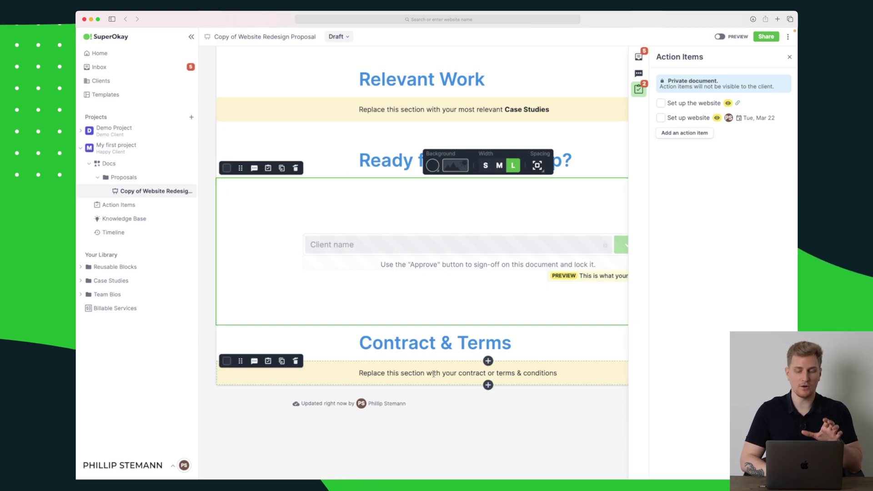
Set the status of the Copy of Website Redesign Proposal document to Approved
scroll(434, 383, up, 4)
scroll(433, 373, up, 12)
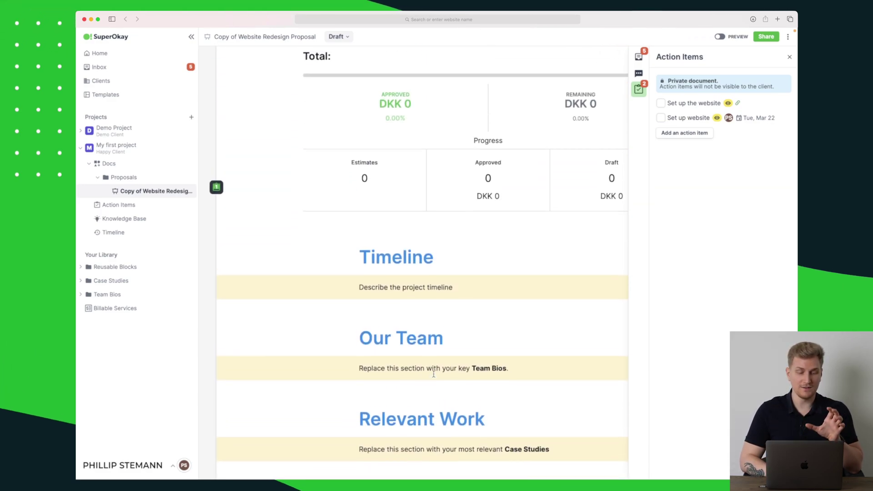
scroll(434, 374, up, 15)
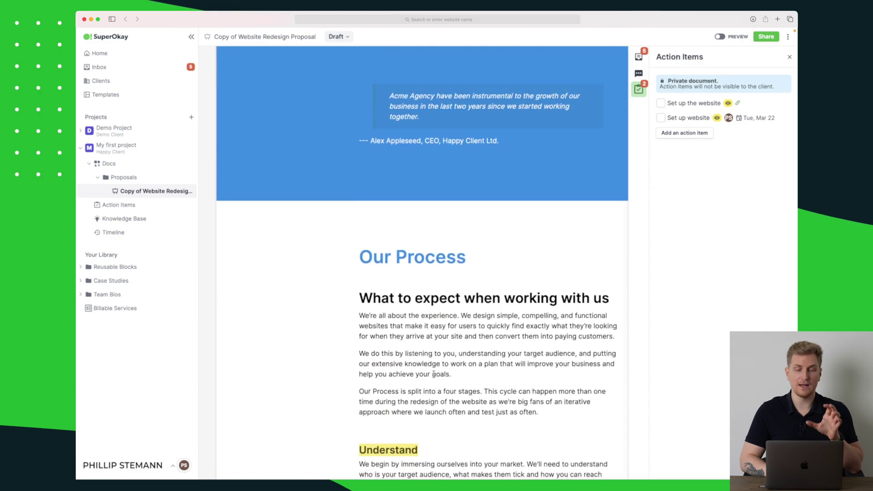
scroll(434, 374, up, 5)
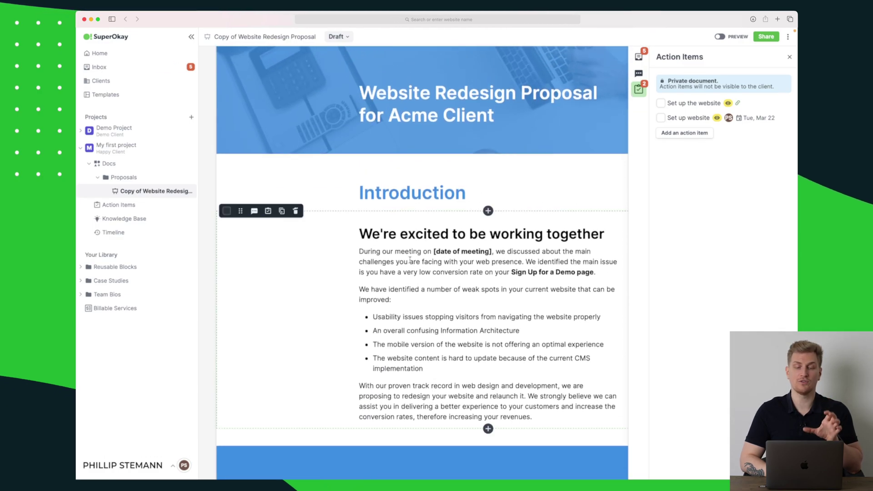
click(348, 38)
click(355, 62)
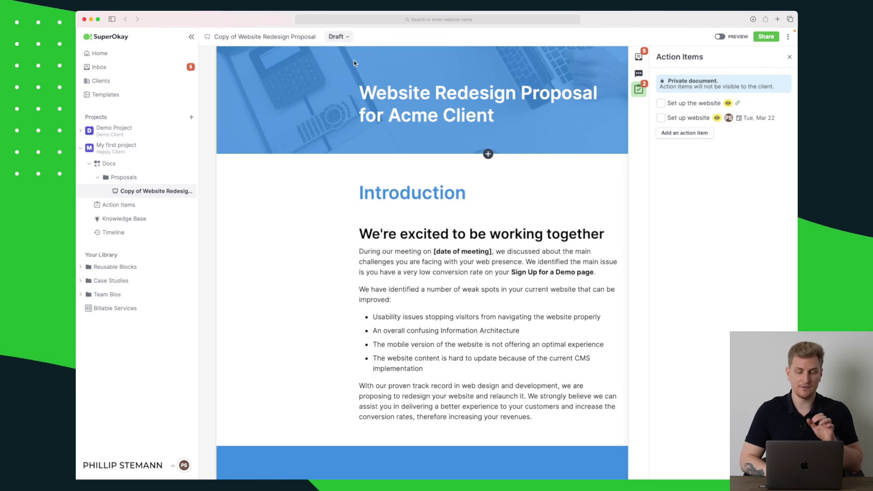
click(346, 38)
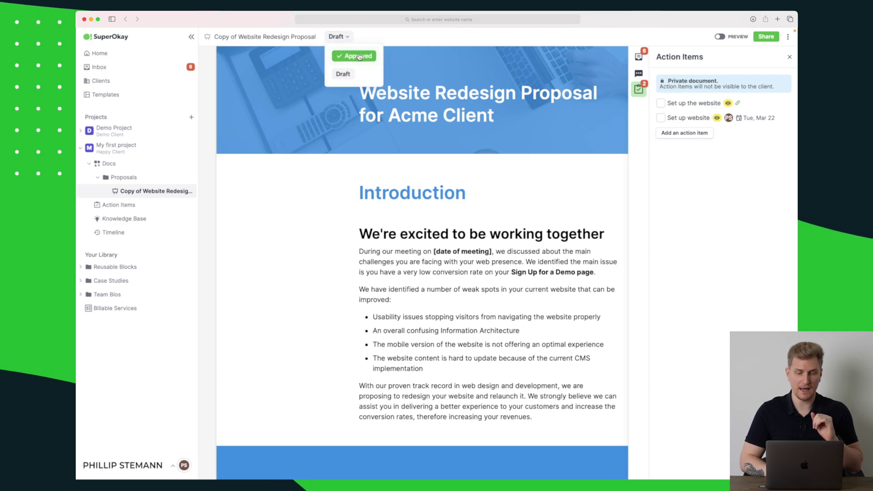
click(359, 57)
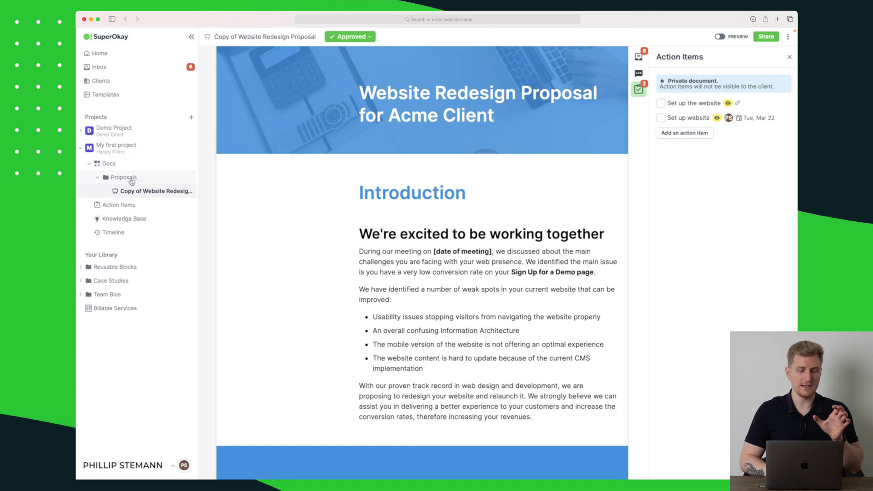
Review the Docs and Proposals folders of My first project and its dashboard down to the timeline
click(112, 167)
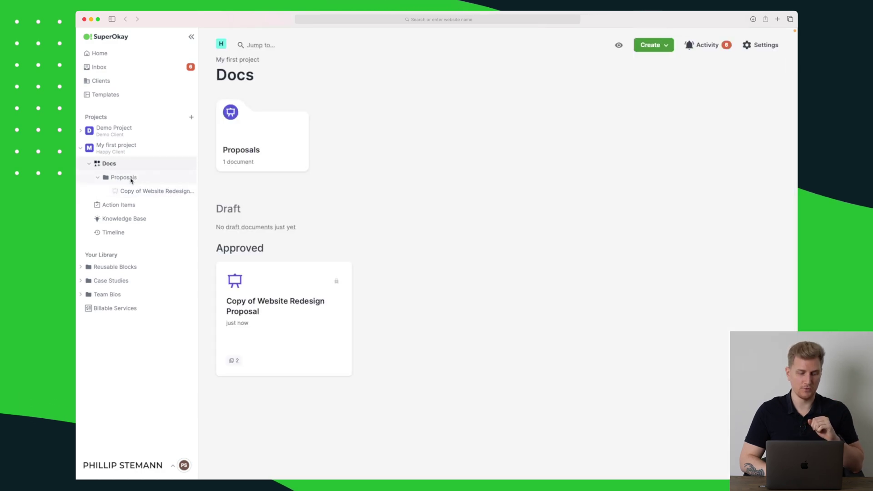
click(129, 177)
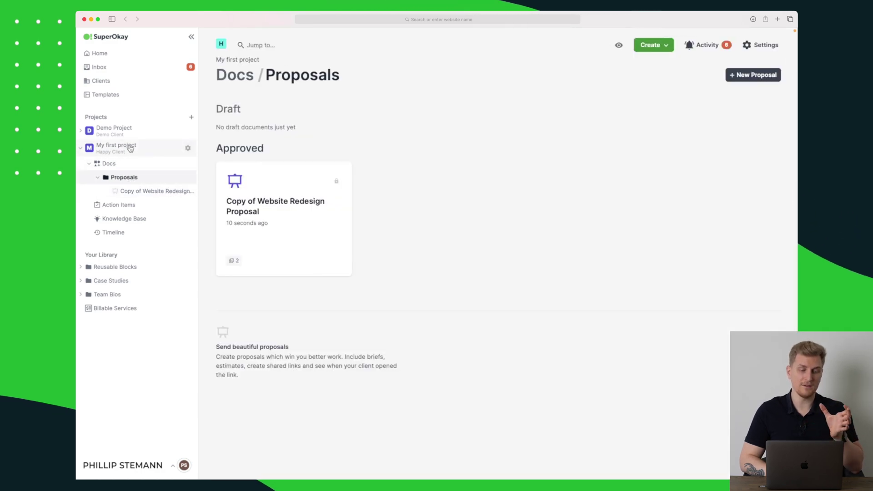
click(130, 146)
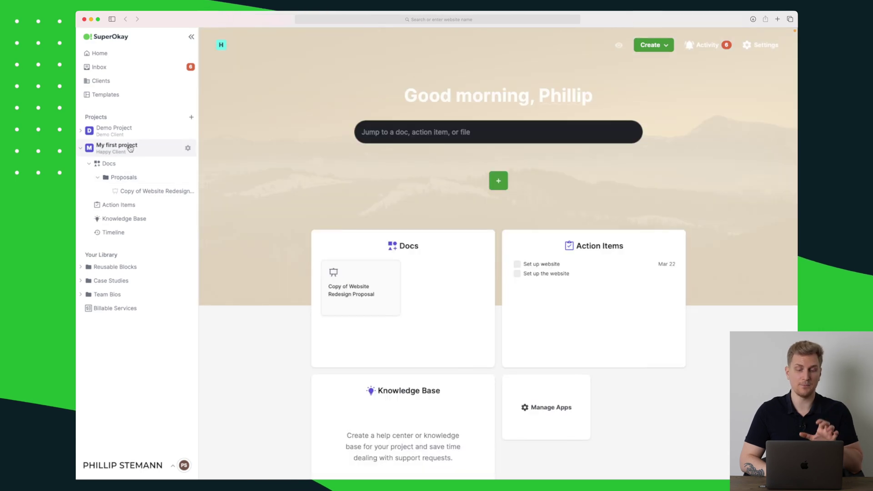
scroll(298, 185, down, 3)
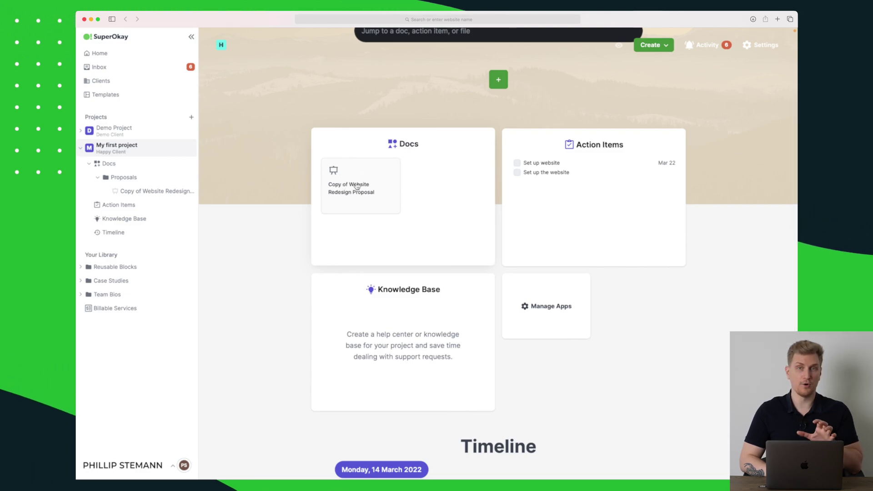
scroll(356, 186, up, 1)
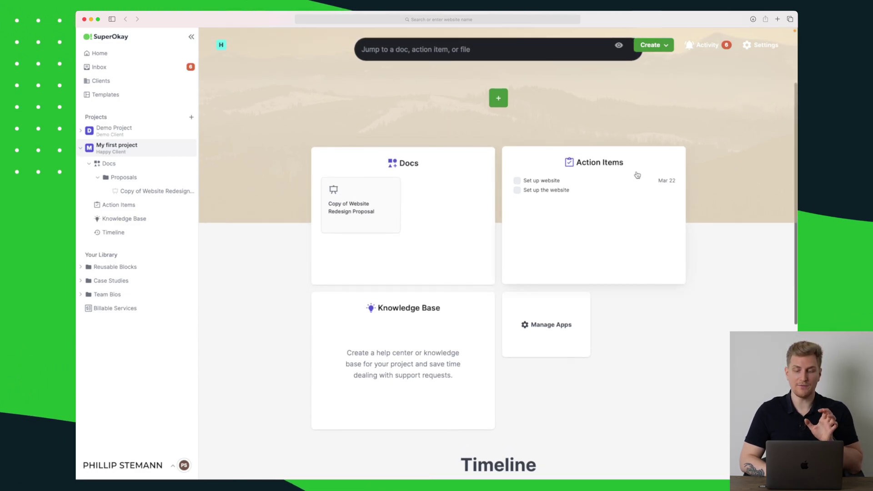
scroll(616, 177, down, 3)
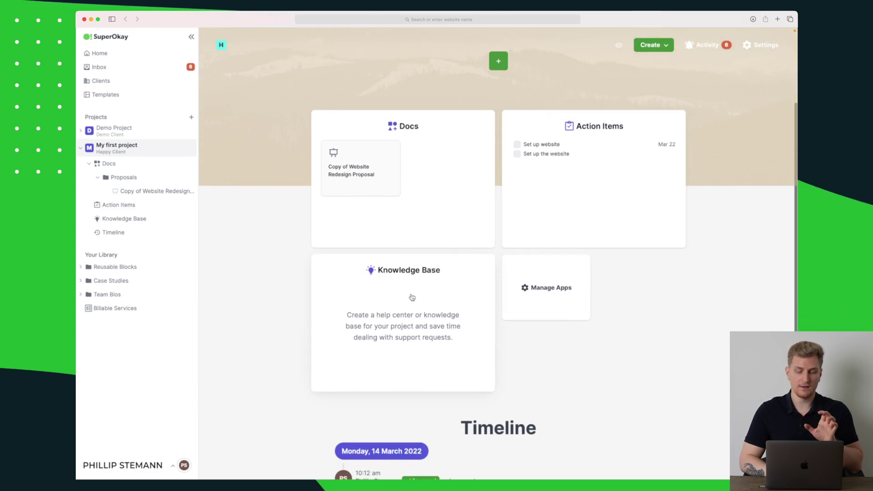
scroll(411, 298, down, 4)
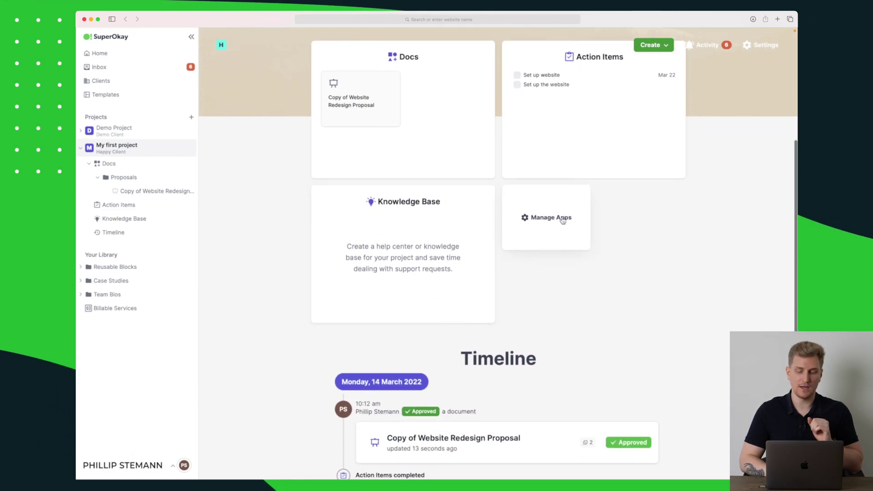
scroll(562, 221, down, 6)
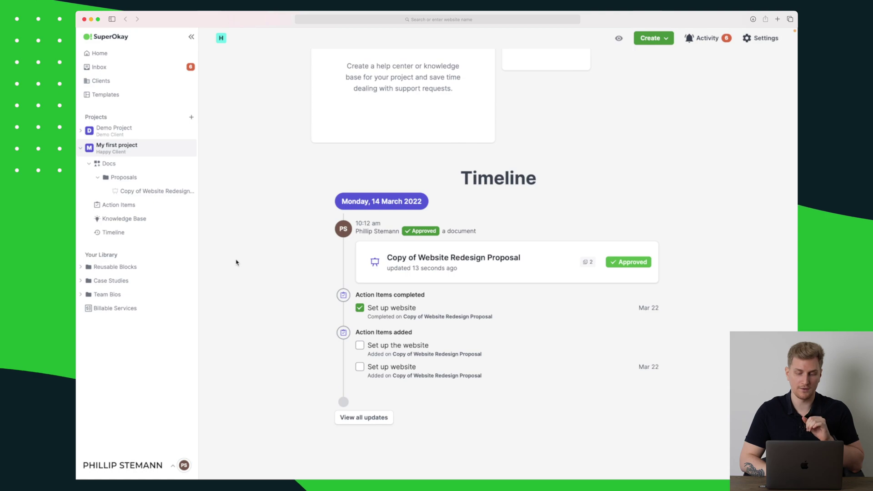
Check the project's action items and the options for creating a new knowledge base
click(114, 206)
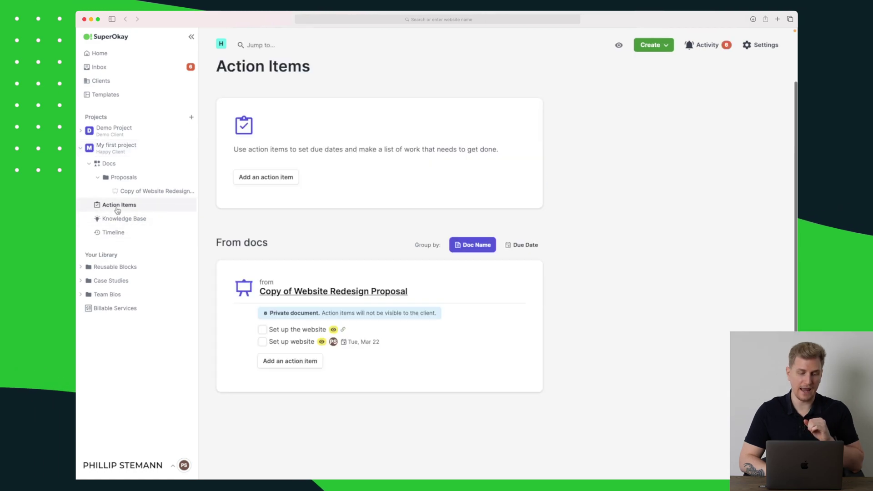
click(120, 223)
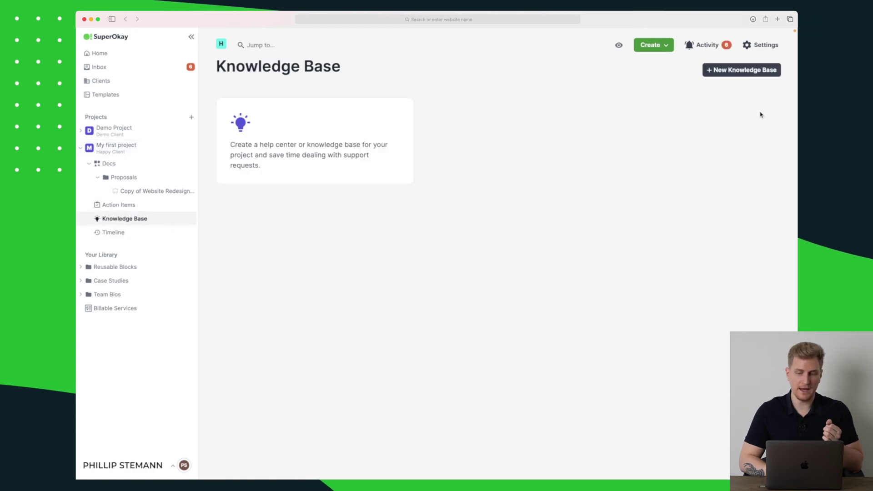
click(742, 70)
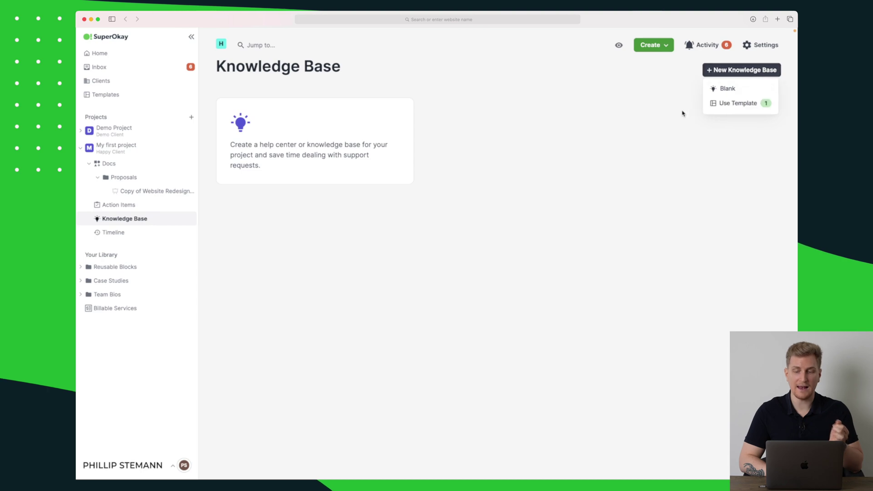
click(652, 125)
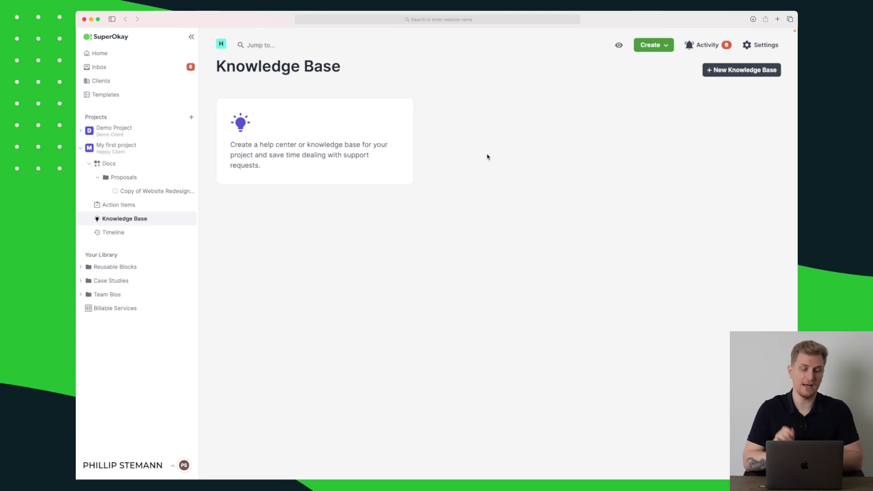
View the project timeline and check which document types can be created for the project
click(116, 232)
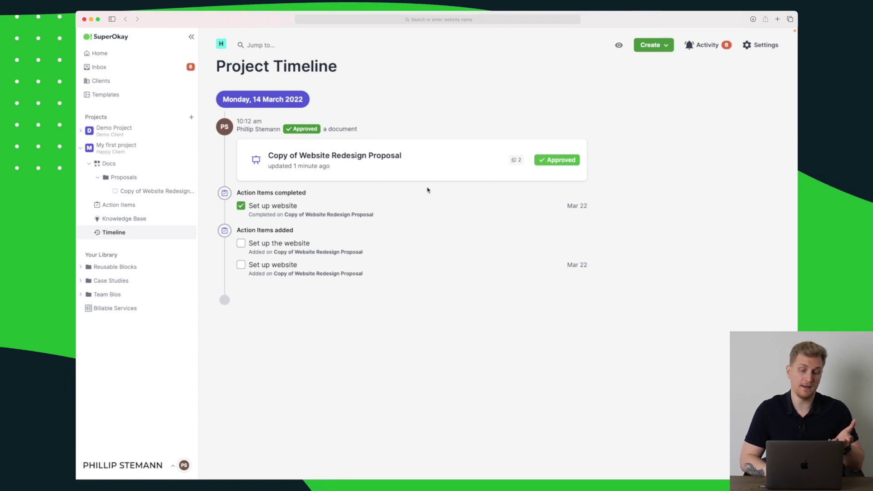
click(660, 46)
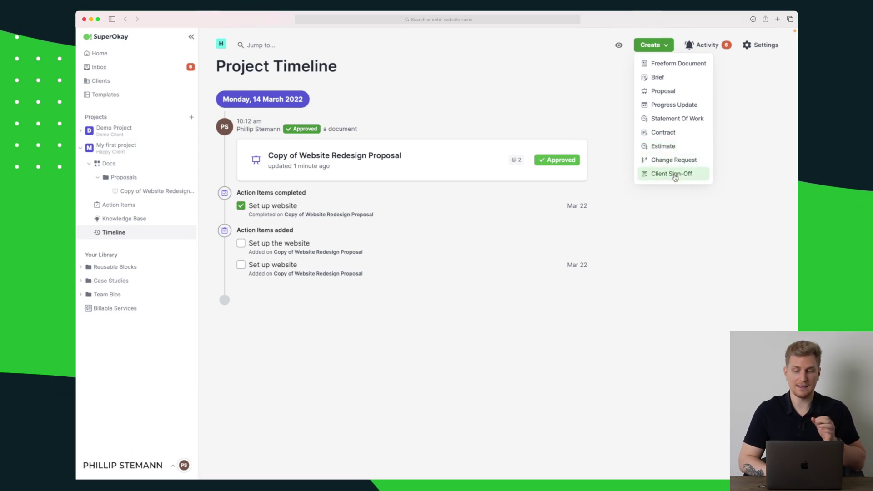
click(561, 79)
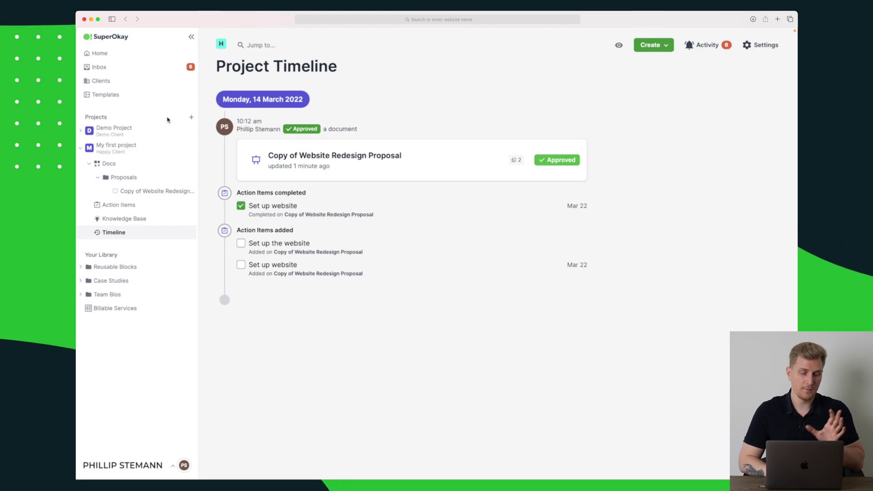
Start a new project and name it "YouTube video"
click(191, 118)
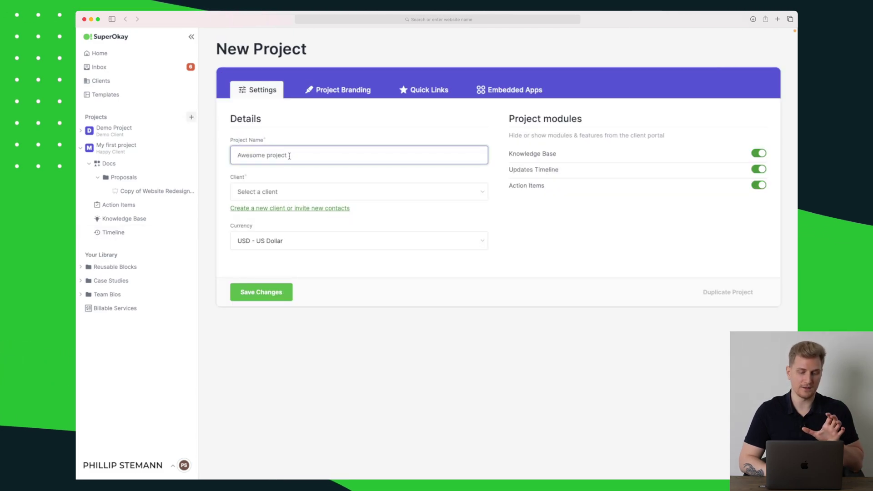
text(YoU)
key(BackSpace)
text(uTub)
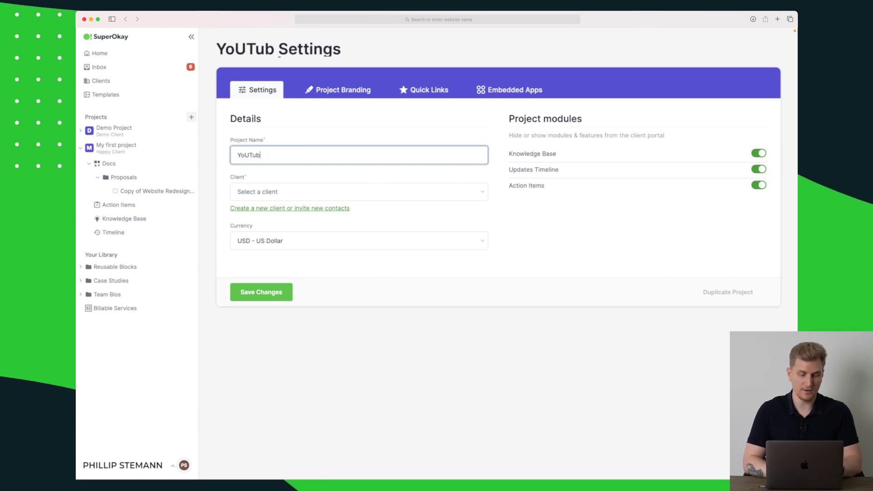
key(BackSpace)
key(BackSpace)
key(BackSpace)
text(Tube video)
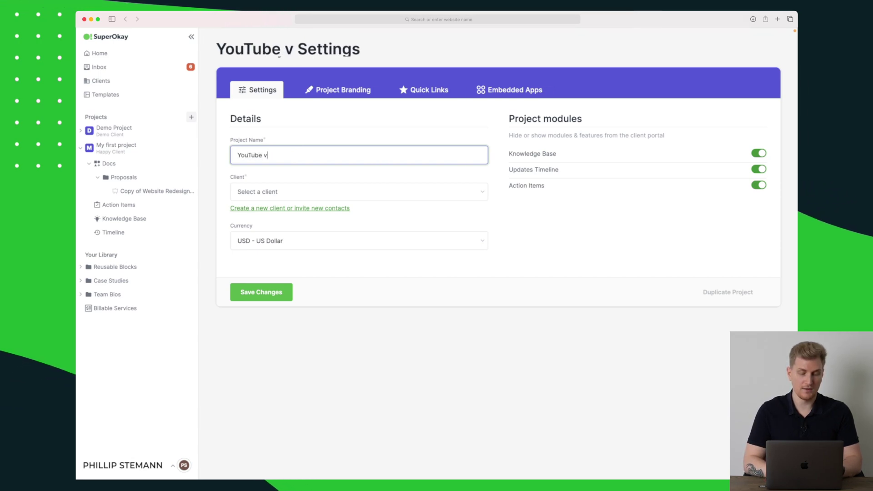
Assign the new project to YouTube client and set its currency to DKK - Danish Krone
click(330, 191)
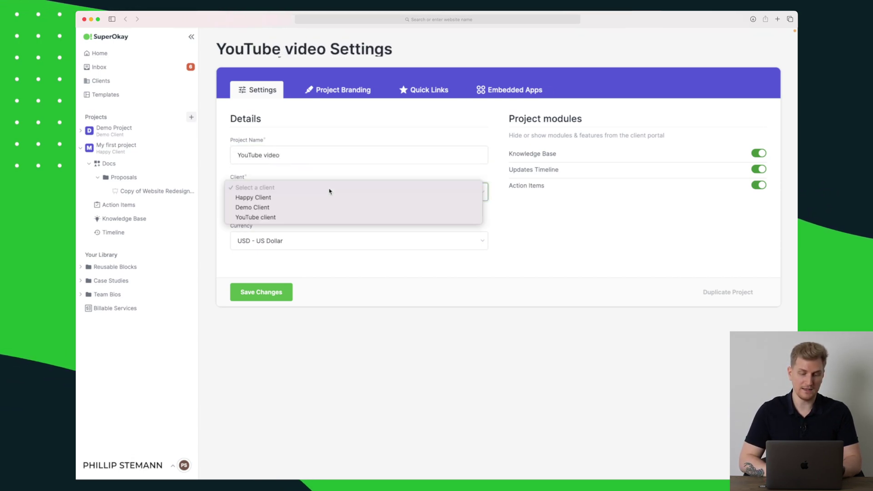
click(318, 217)
click(308, 239)
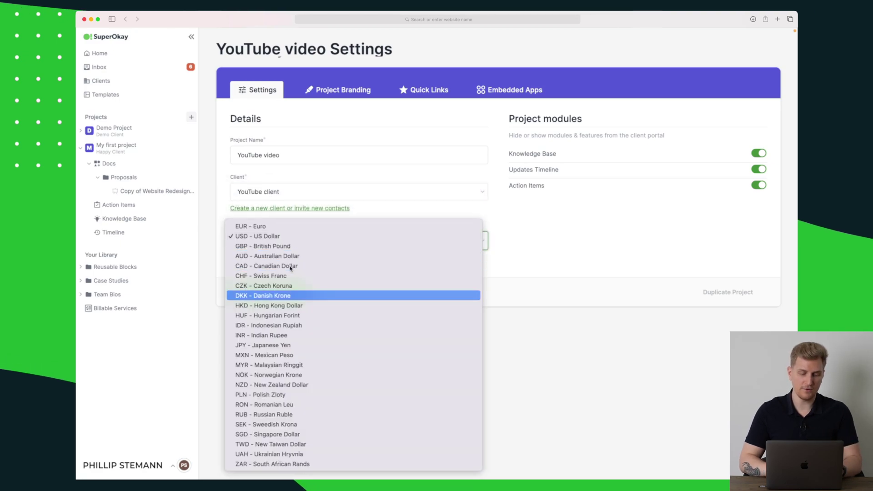
click(283, 298)
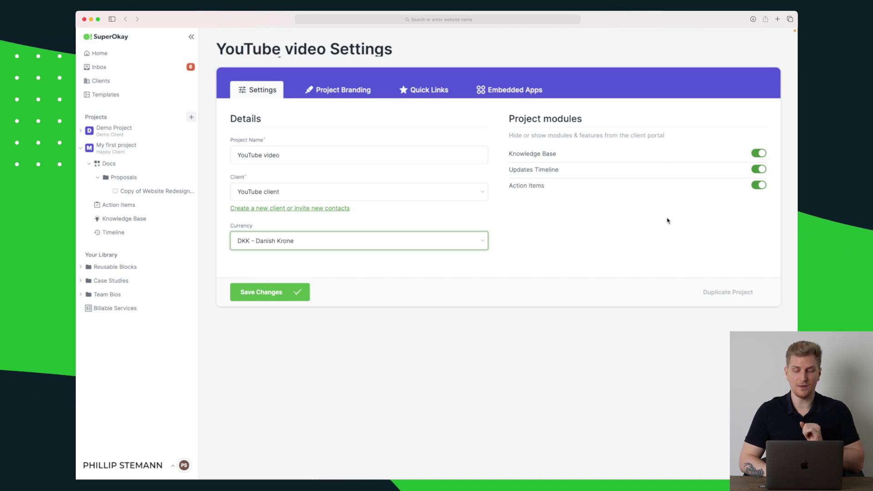
Set the YouTube video project's portal theme to Dark in its branding settings
click(348, 97)
scroll(425, 182, down, 2)
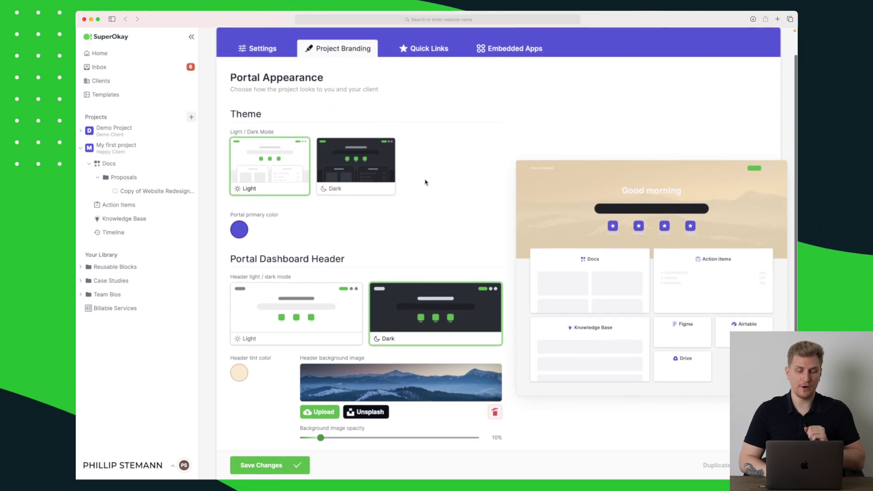
click(357, 163)
click(266, 160)
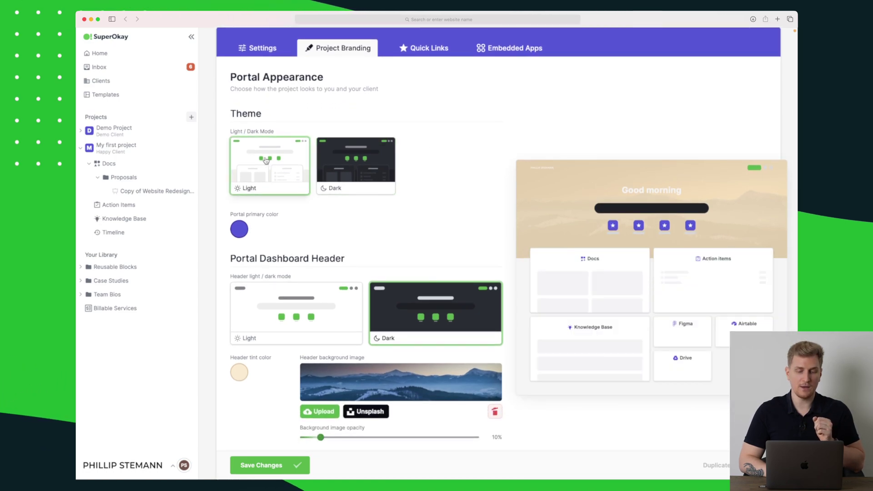
click(359, 166)
Review the portal header, background image, document color palette and font options in the project branding
scroll(366, 164, down, 4)
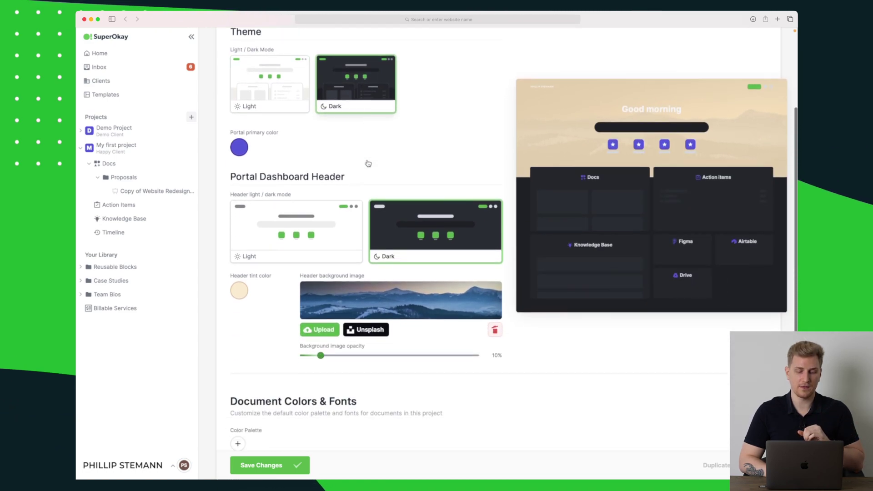
scroll(255, 148, down, 5)
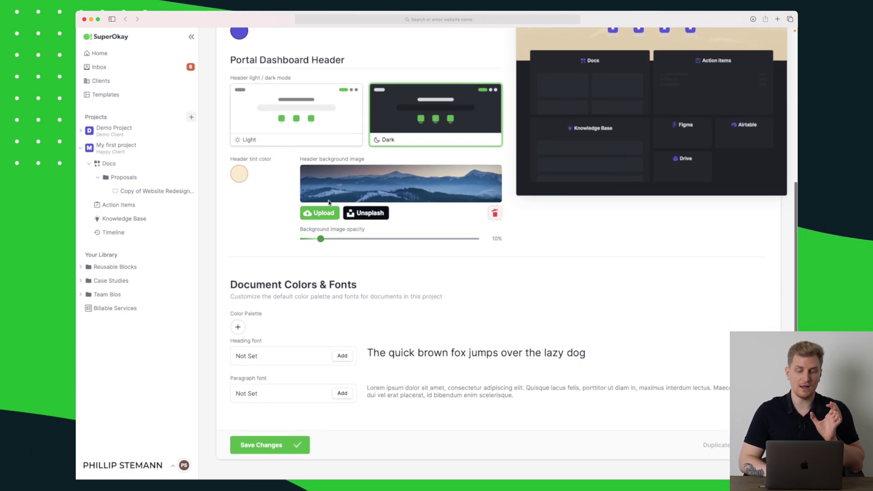
scroll(339, 177, down, 1)
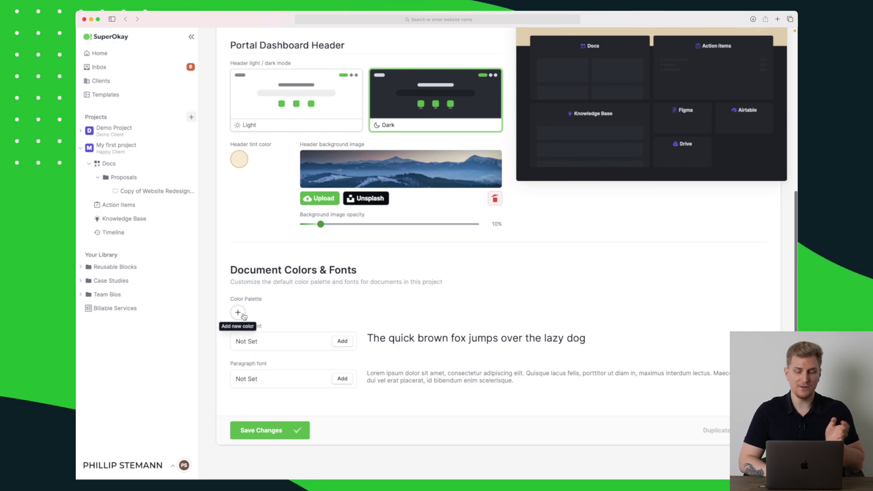
scroll(243, 317, up, 1)
scroll(243, 317, up, 10)
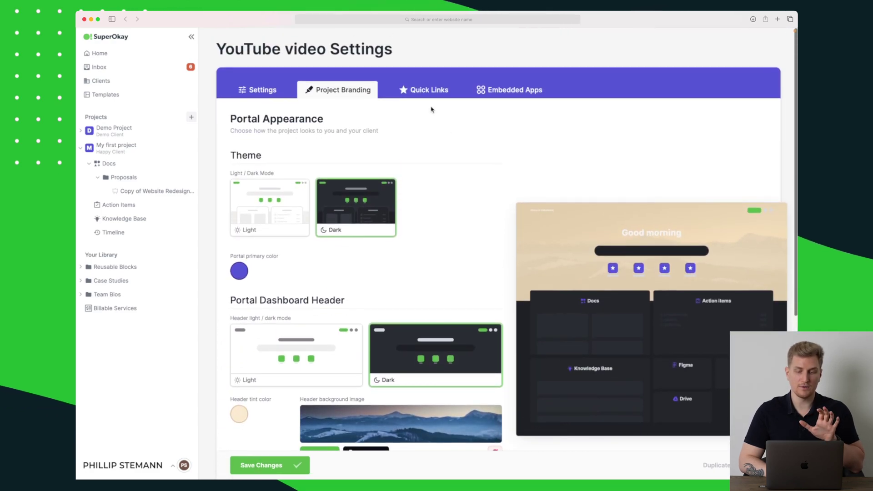
Check the project's quick link form and its available app icons, leaving without adding a link
click(427, 91)
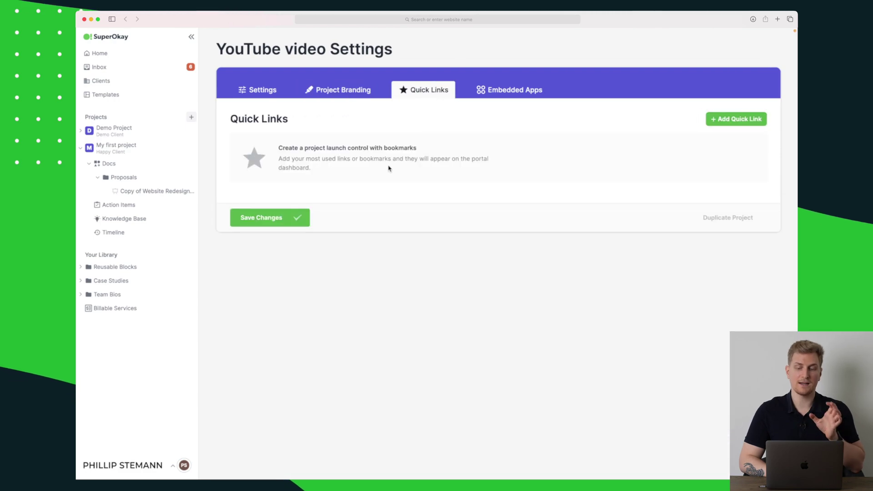
click(744, 120)
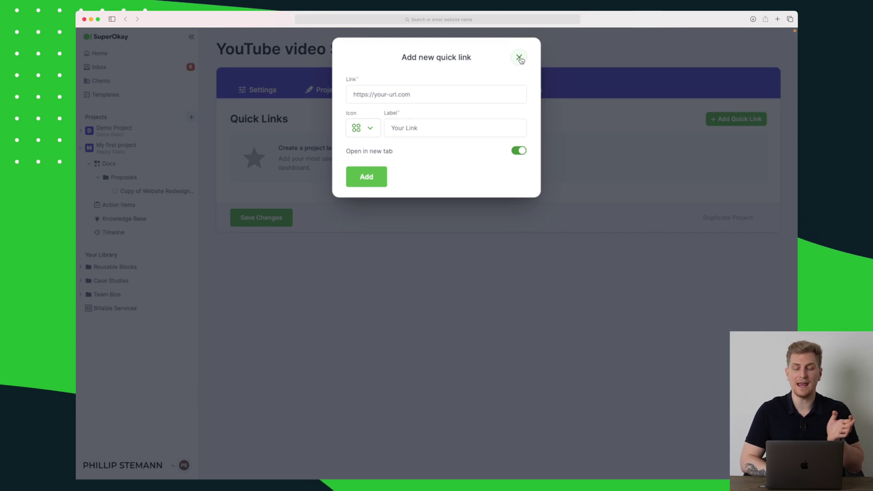
click(370, 131)
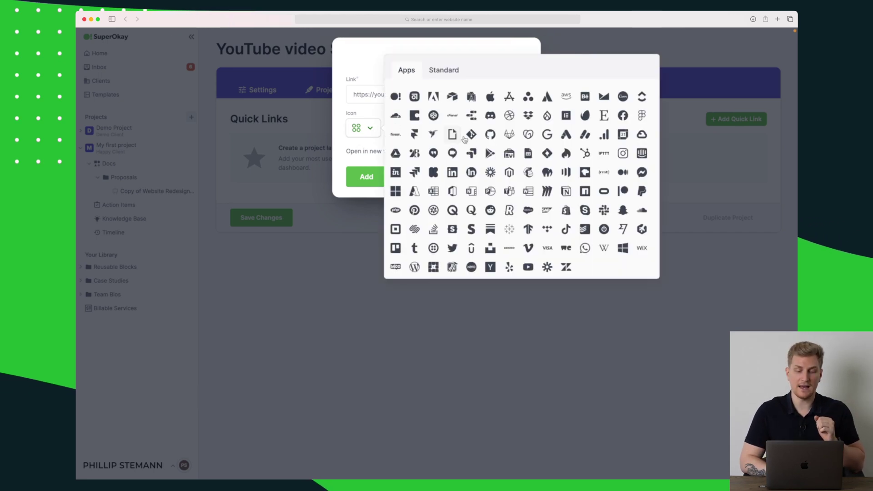
click(366, 66)
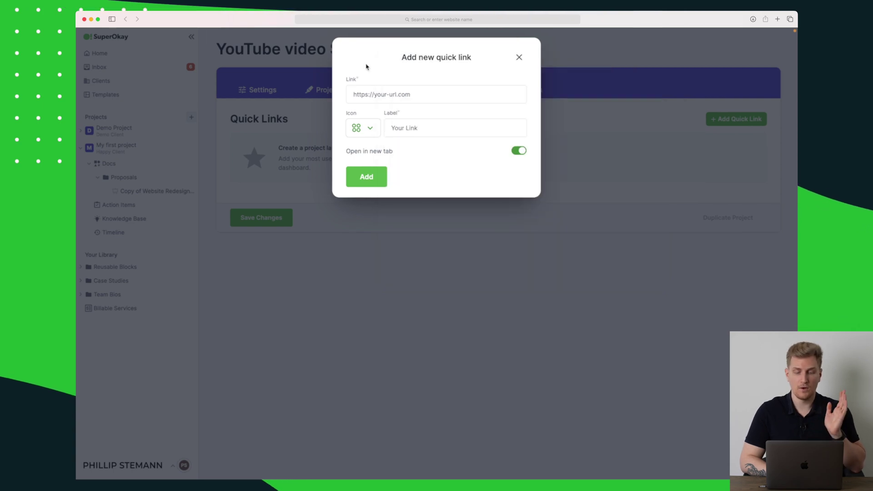
click(518, 57)
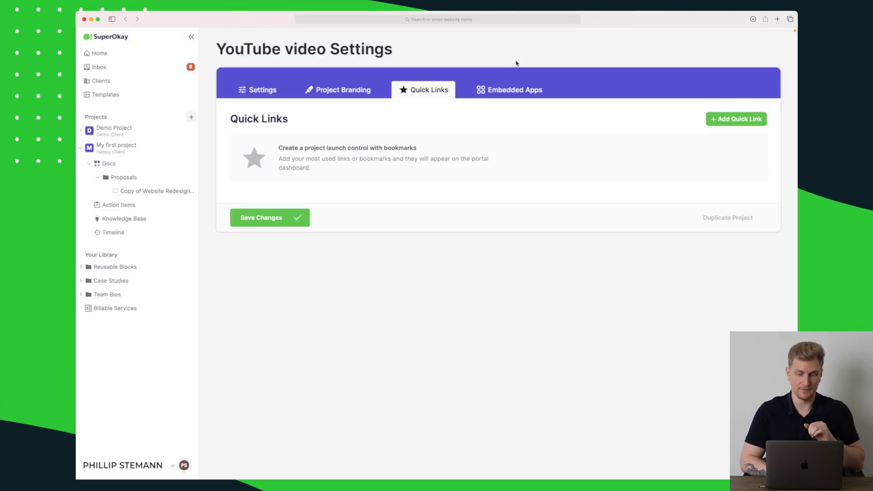
Begin embedding Figma in the project, read the sharing instructions and enter "Simple" as the app's description
click(512, 91)
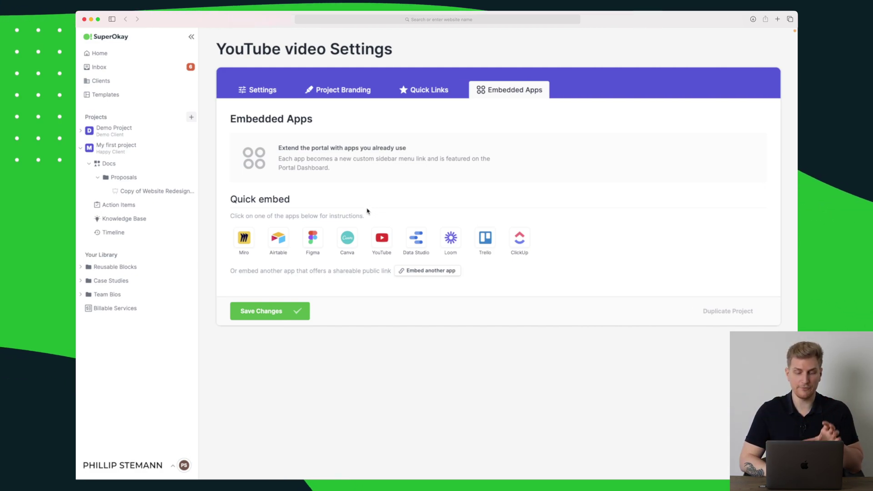
click(312, 238)
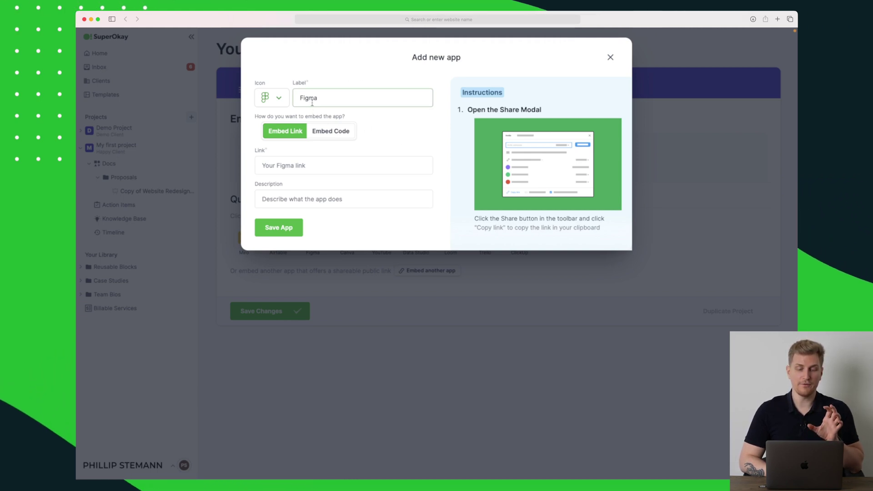
click(317, 164)
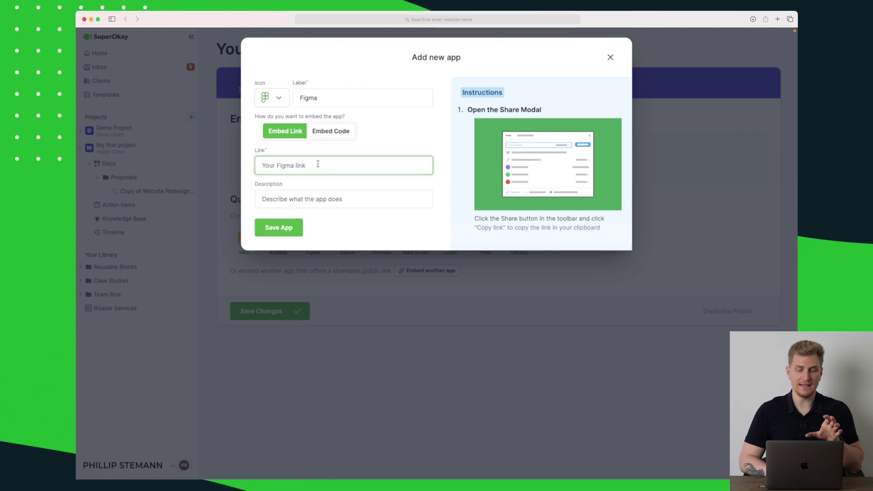
click(335, 196)
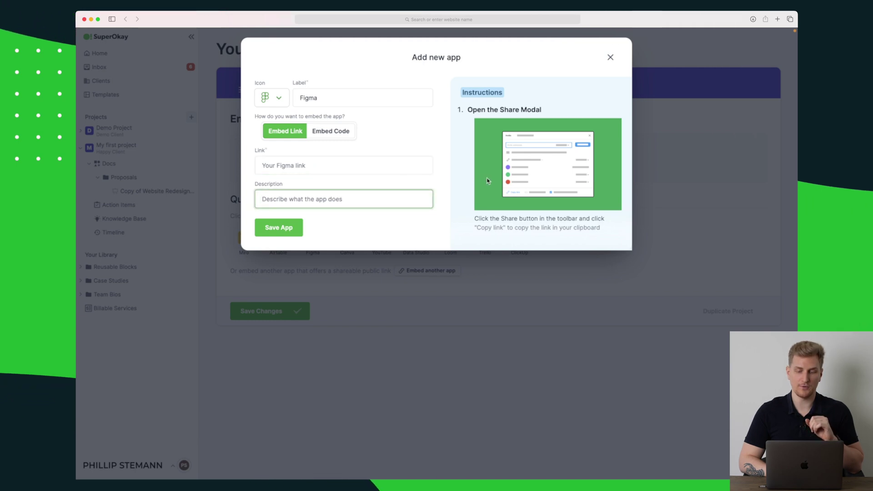
scroll(510, 175, down, 2)
scroll(510, 175, up, 2)
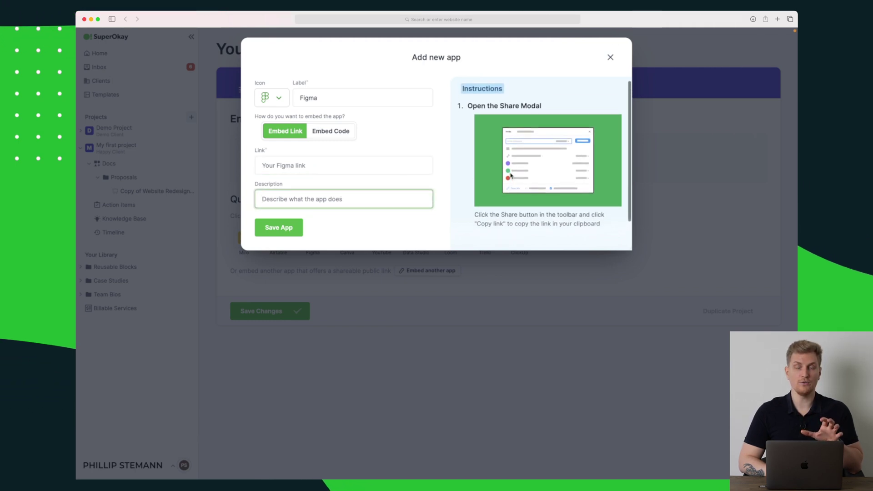
scroll(510, 175, down, 3)
scroll(511, 175, up, 2)
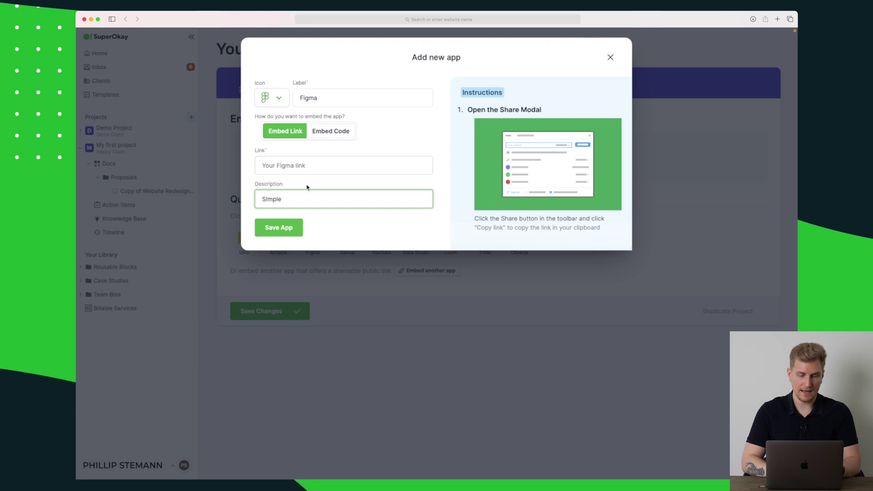
click(300, 165)
text(https://figma.com)
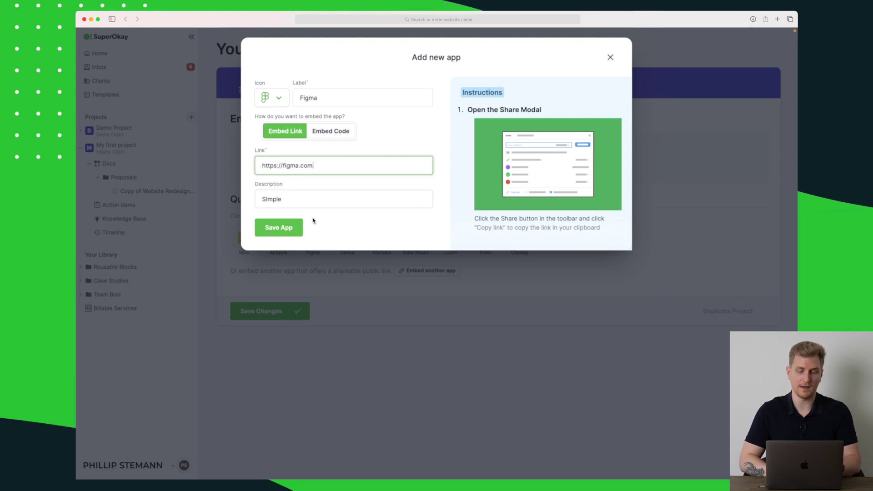
click(290, 228)
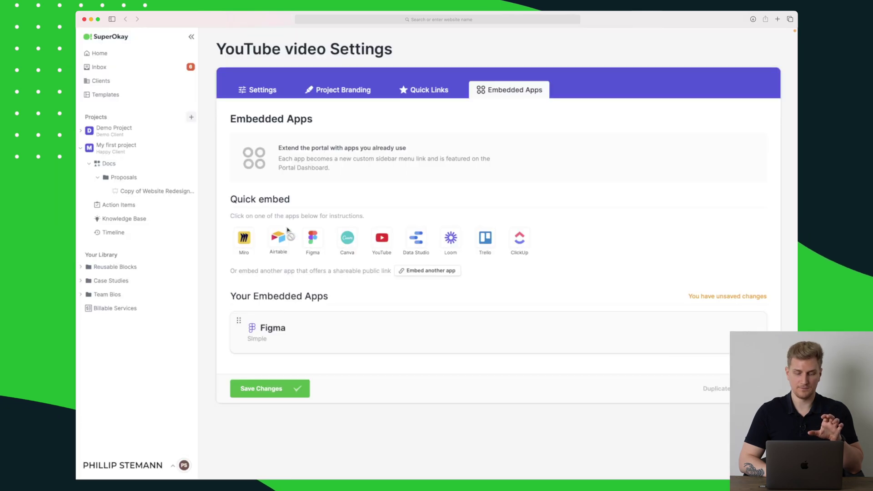
click(280, 392)
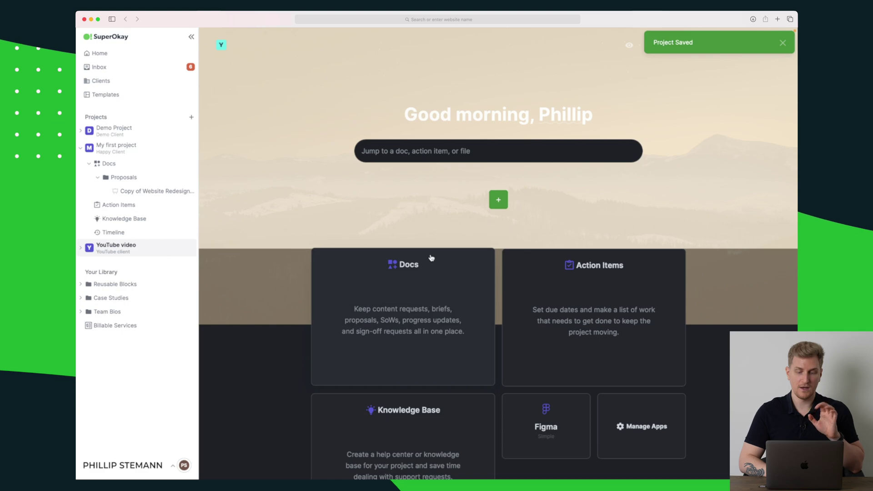
Examine the YouTube video project's dashboard, including its module cards, the embedded Figma app and the timeline
scroll(289, 286, down, 3)
scroll(290, 287, up, 2)
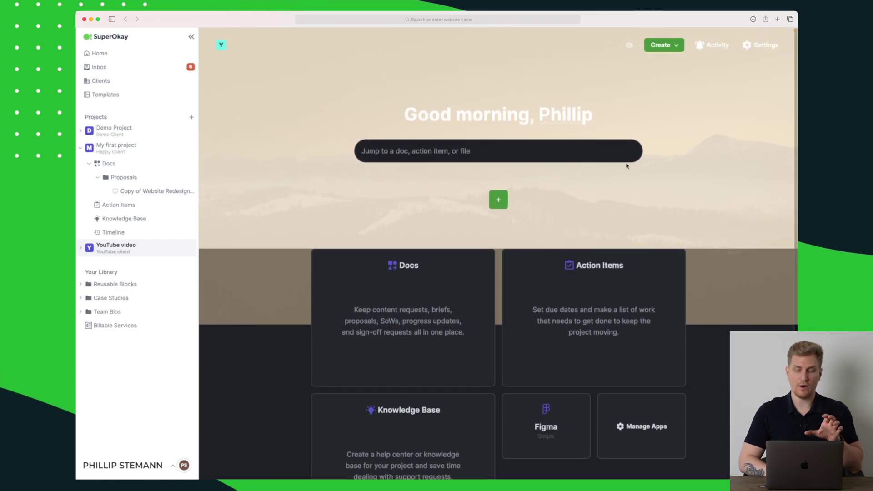
scroll(626, 165, down, 1)
scroll(626, 167, down, 2)
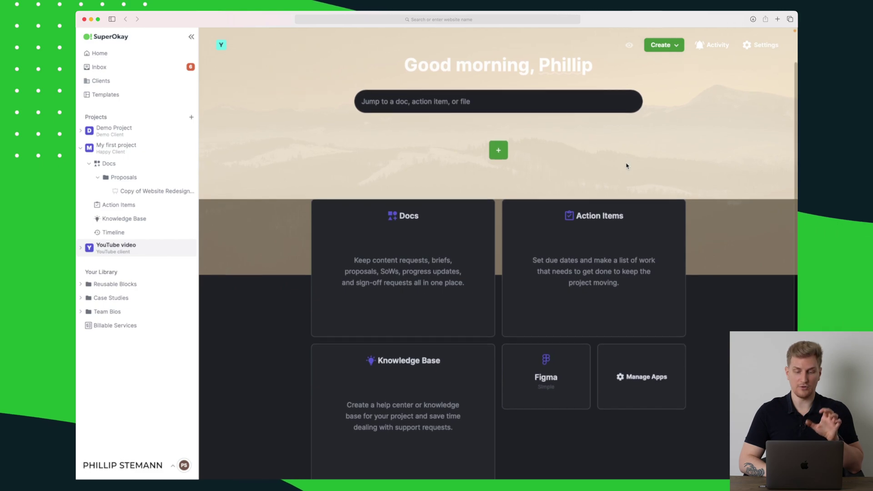
scroll(626, 166, down, 1)
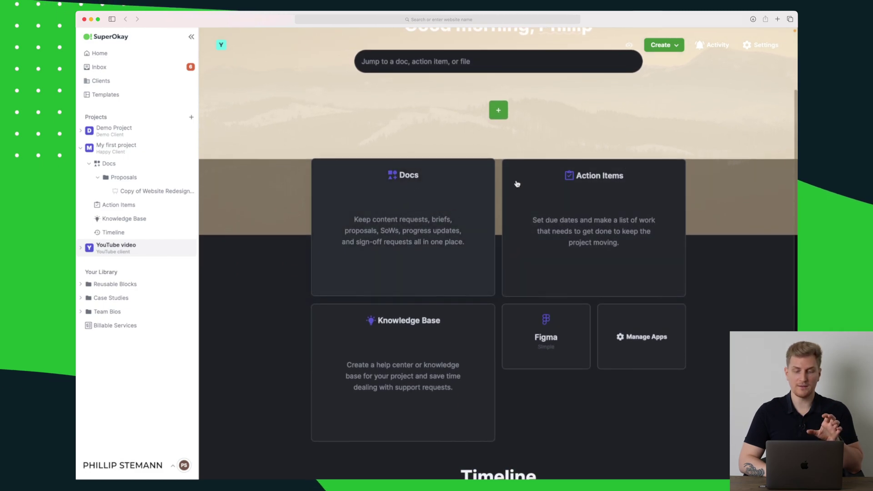
scroll(582, 206, down, 3)
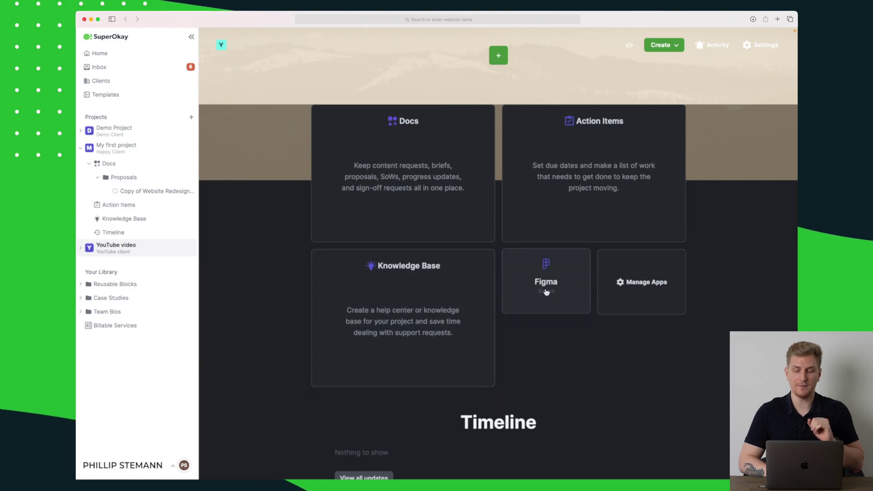
scroll(546, 292, down, 2)
scroll(546, 289, down, 2)
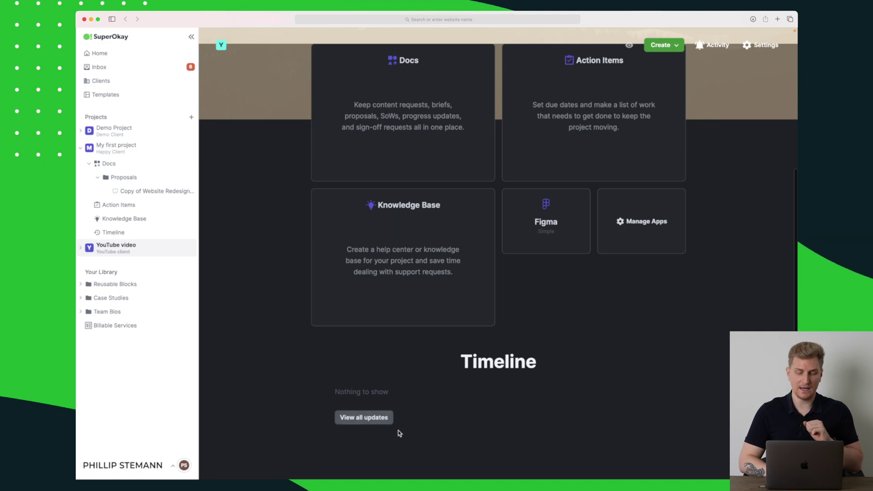
scroll(517, 342, up, 10)
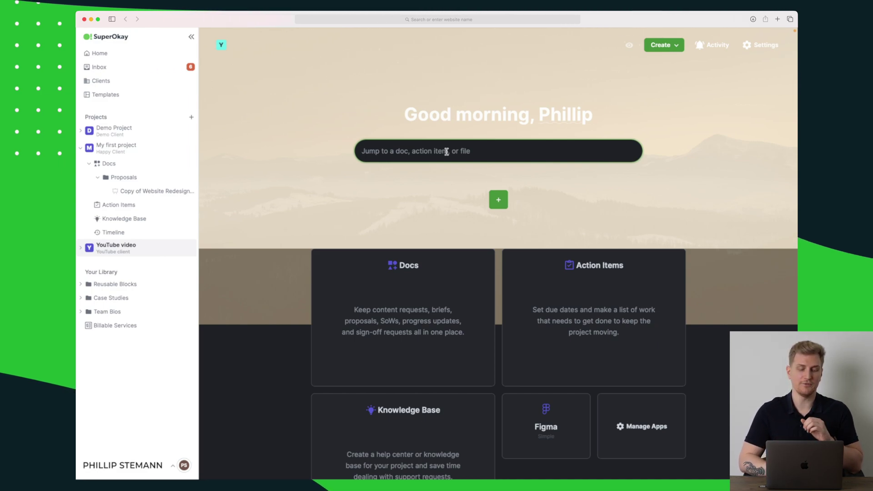
Collapse My first project, expand YouTube video and view its Docs, Action Items and Knowledge Base pages
click(81, 148)
click(81, 165)
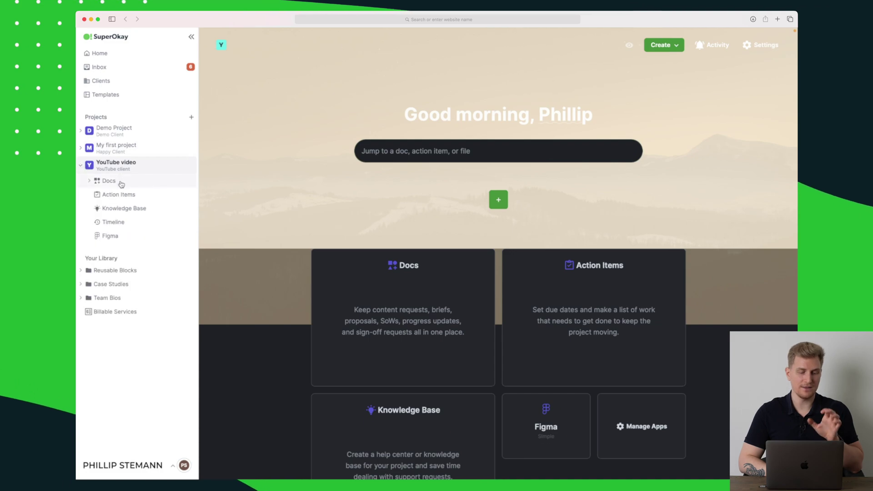
click(121, 184)
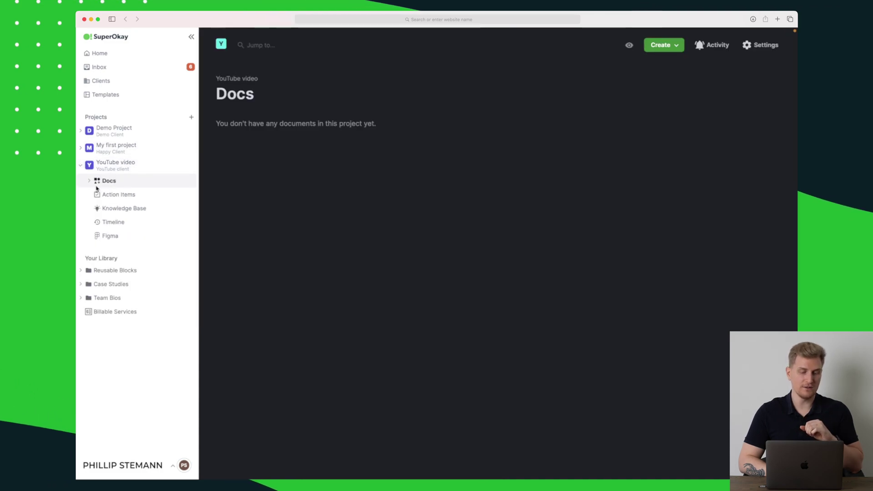
click(121, 196)
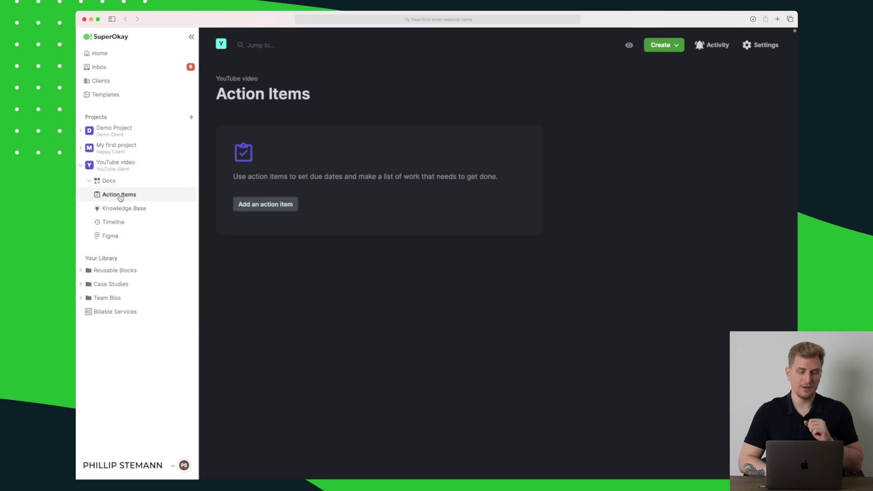
click(132, 210)
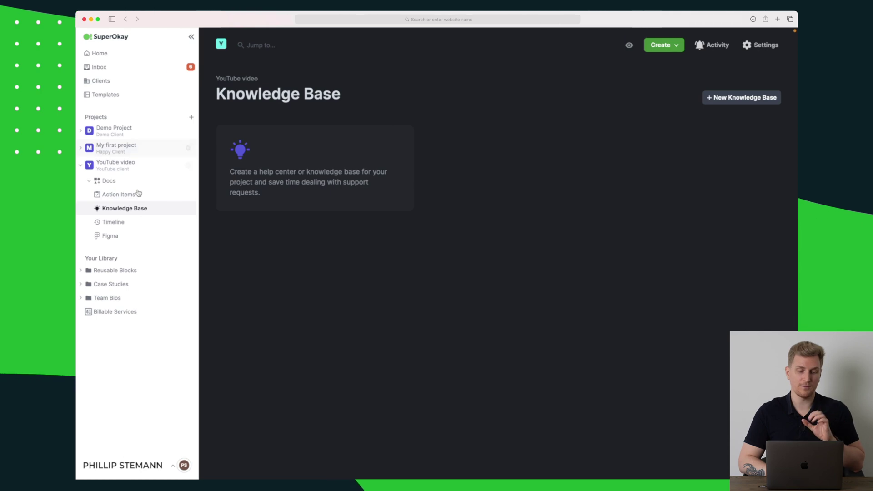
Browse the library's reusable blocks, including Document Footer and Page header - image background, and view the case studies
click(127, 271)
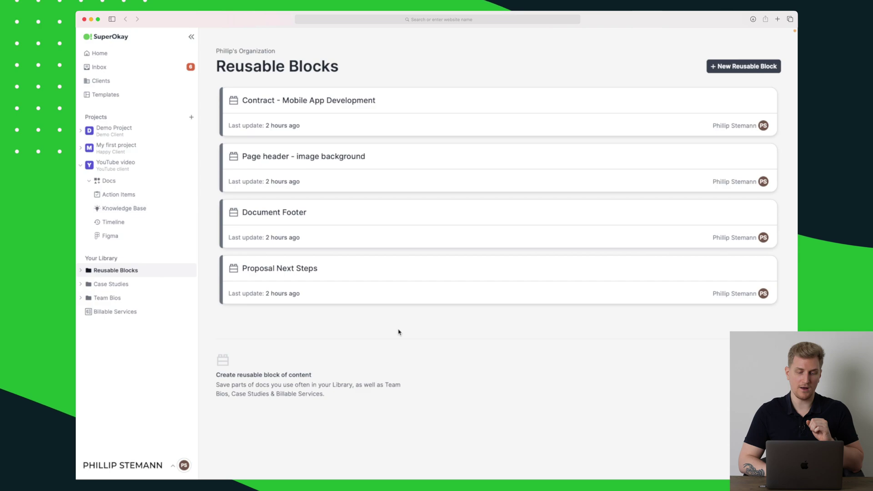
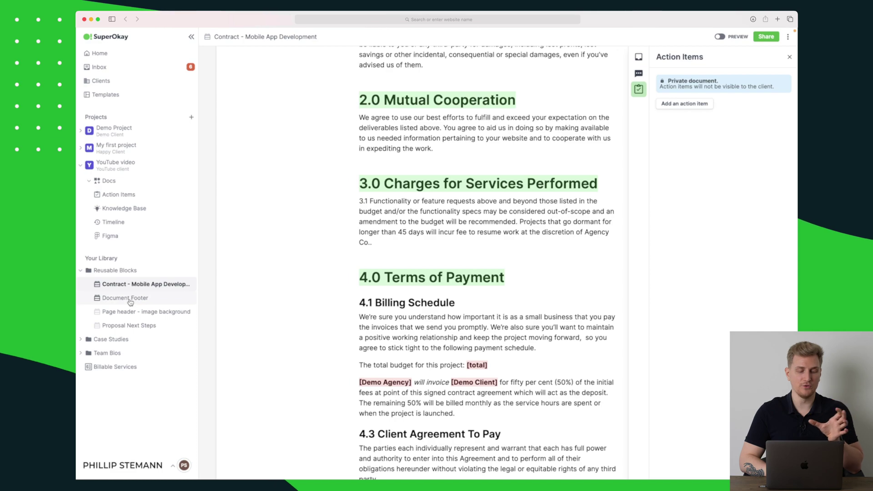
click(130, 301)
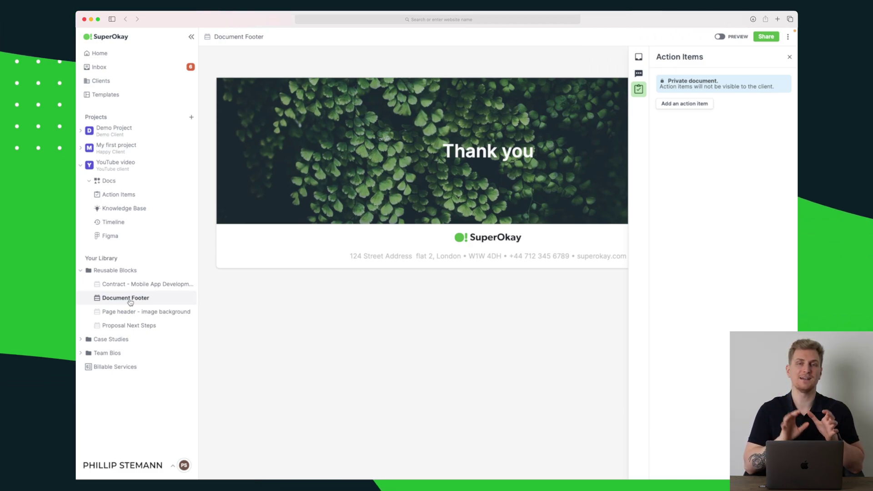
click(131, 313)
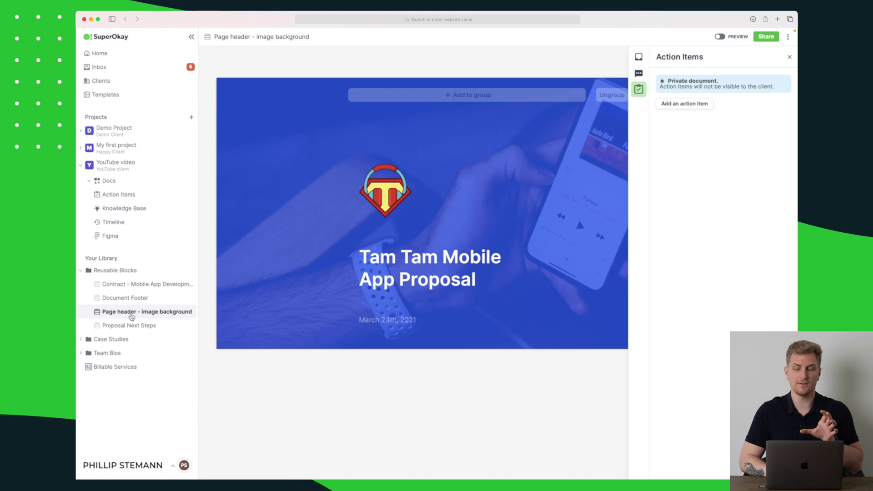
click(117, 340)
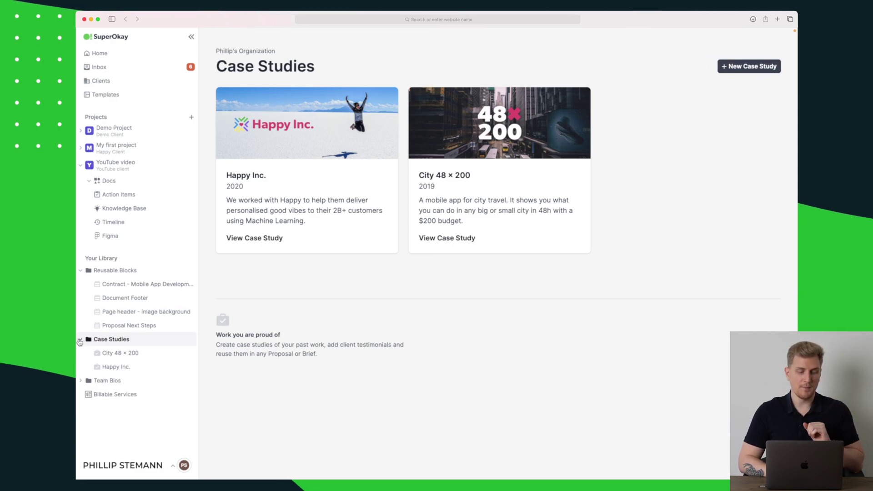
View the City 48 × 200 case study, and read through the Happy Inc. case study's challenge and results sections
click(122, 354)
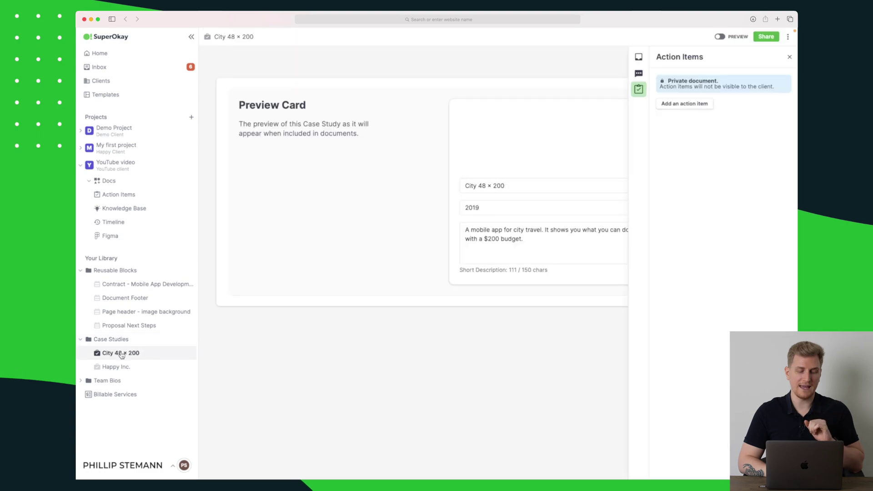
scroll(405, 342, down, 2)
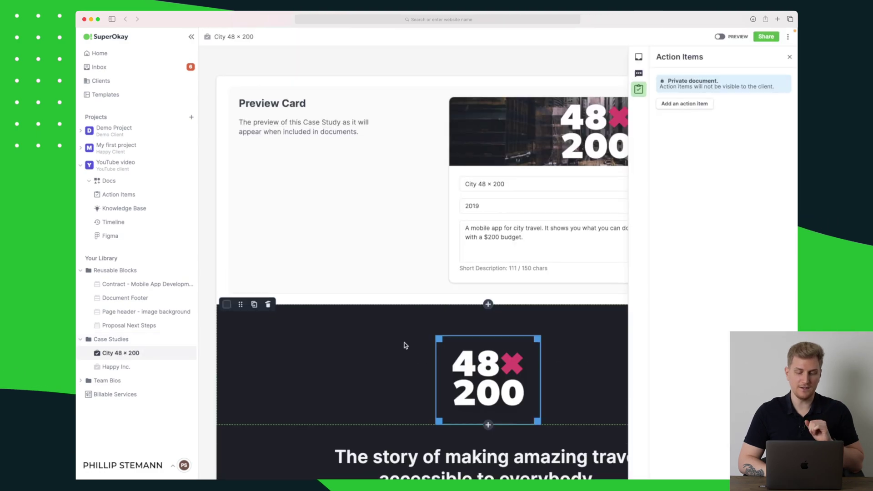
click(110, 368)
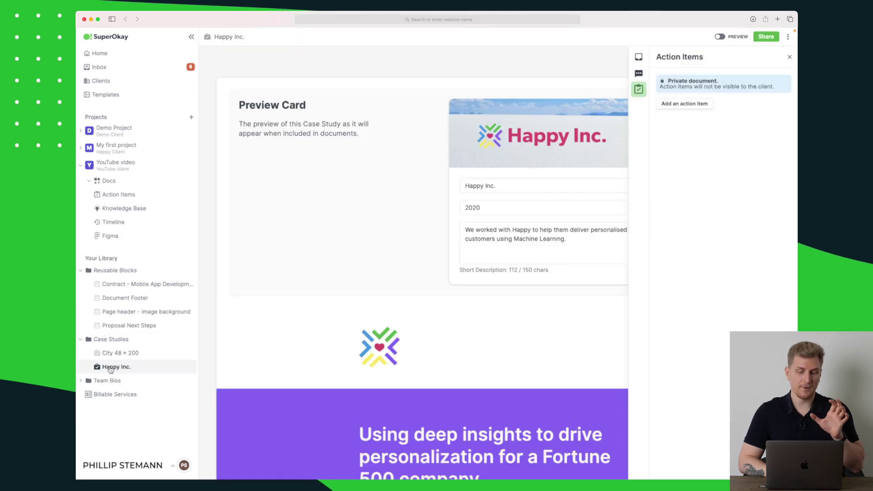
scroll(347, 250, down, 12)
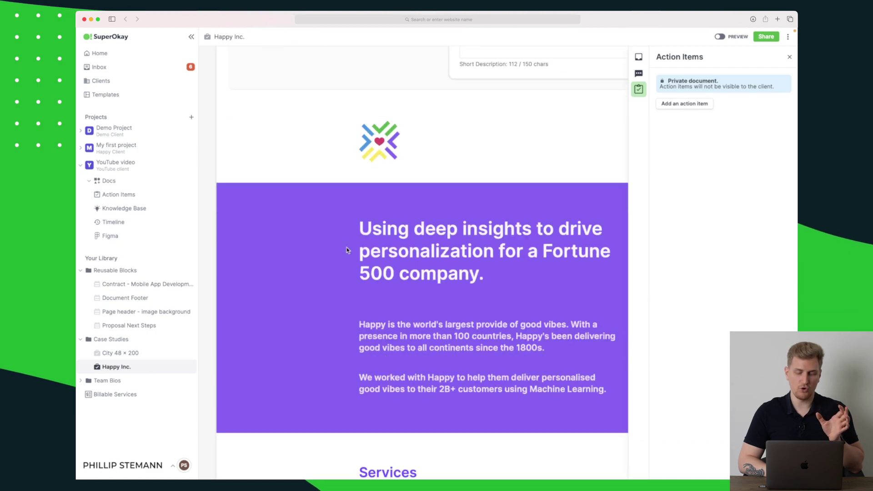
scroll(347, 250, down, 12)
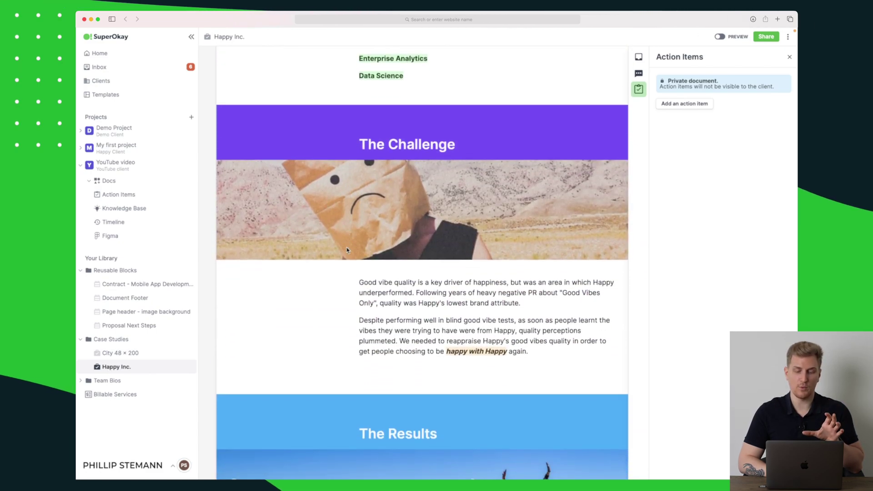
scroll(346, 250, down, 1)
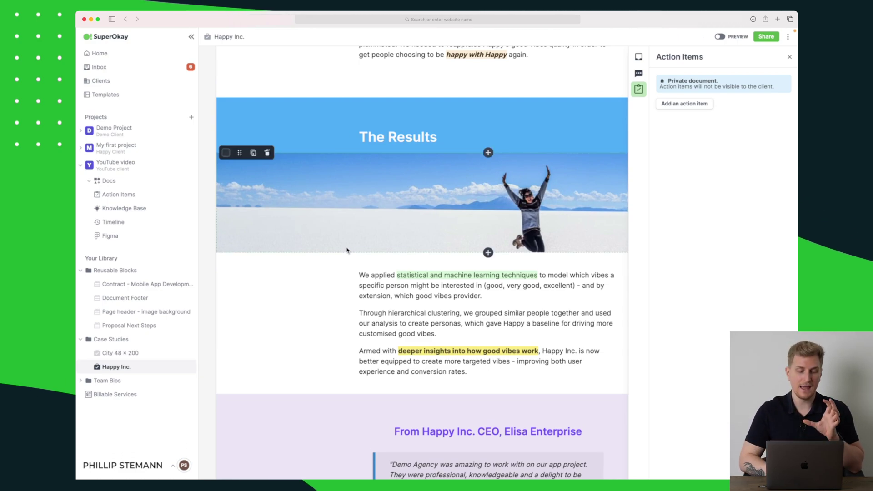
View the library's team bios and examine the designer's profile
click(113, 383)
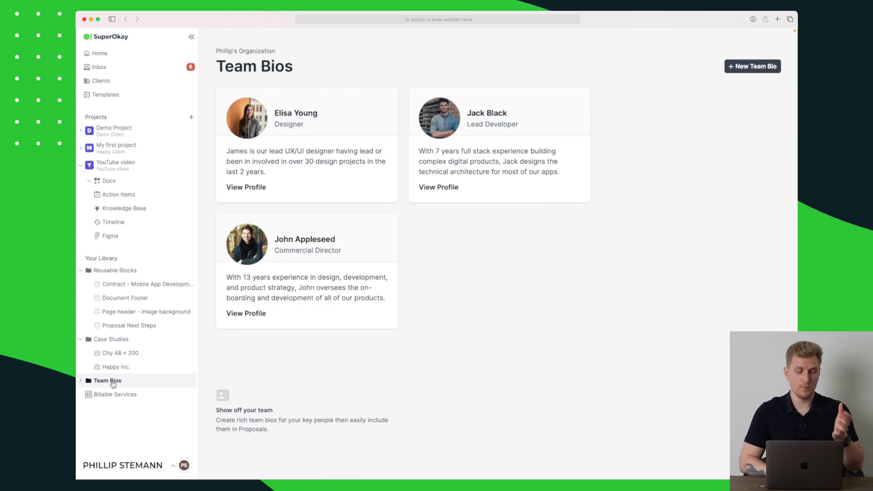
click(282, 140)
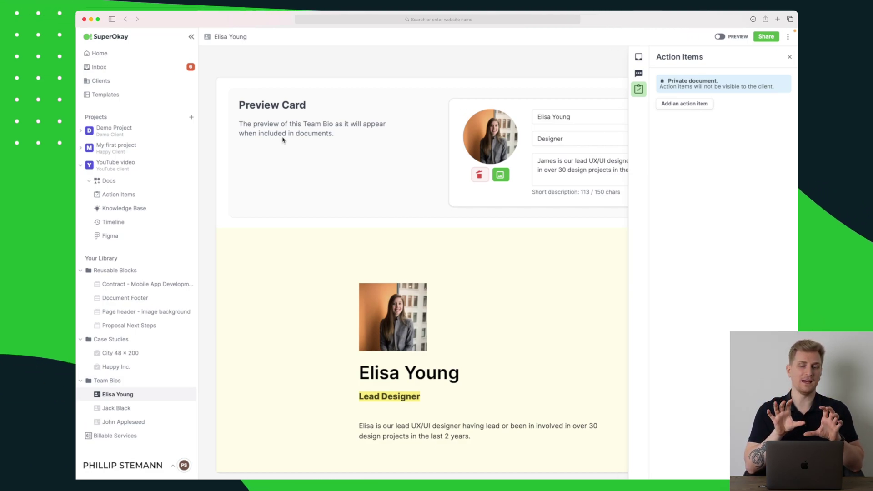
scroll(454, 167, down, 3)
scroll(454, 168, up, 3)
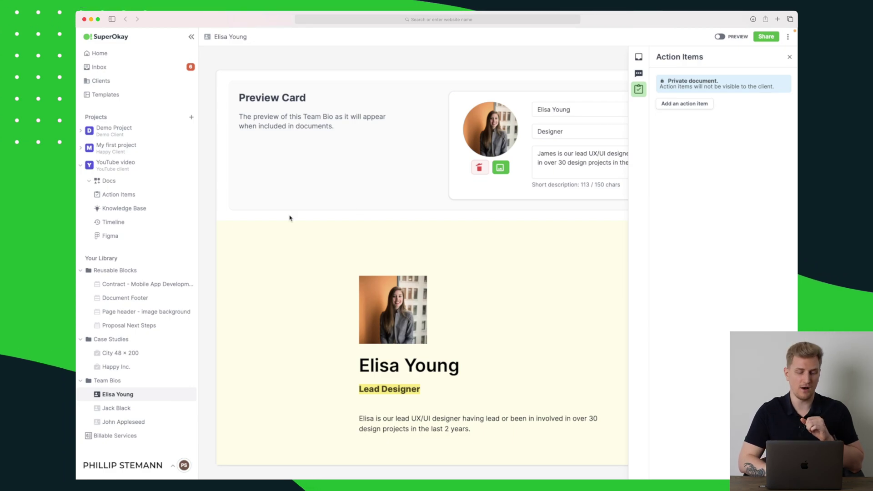
View the billable services and inspect the rates of [Demo] Mobile App Development without changing them
click(121, 437)
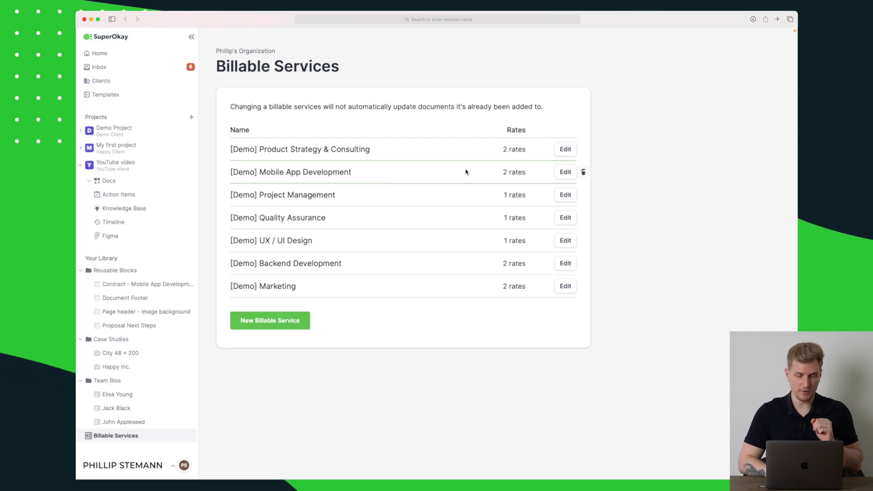
click(566, 172)
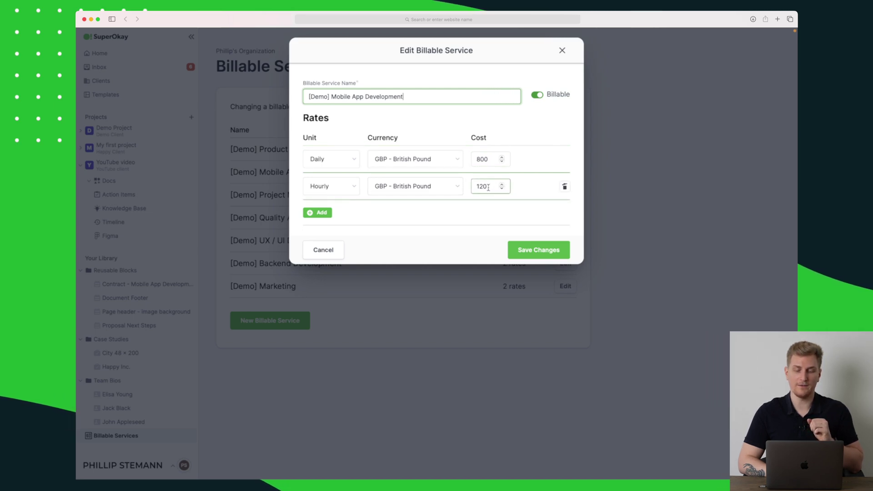
click(562, 52)
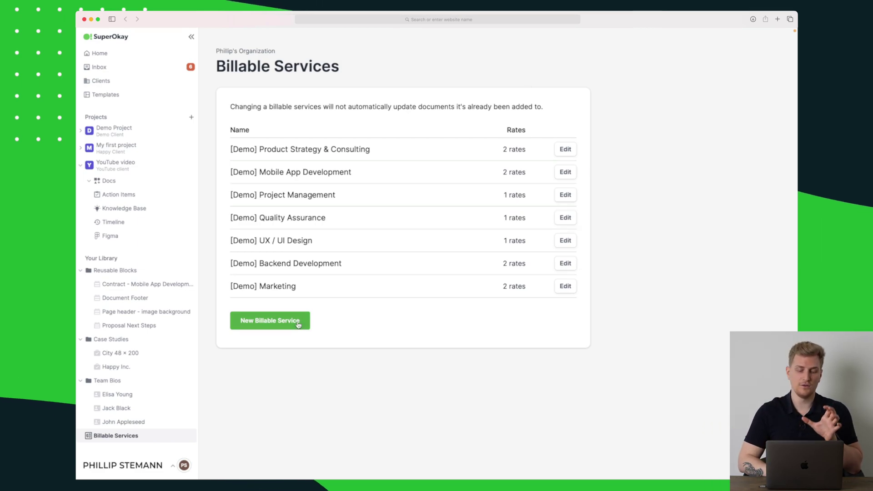
Create and save a billable service named YouTube app development with an hourly rate in DKK - Danish Krone
click(282, 323)
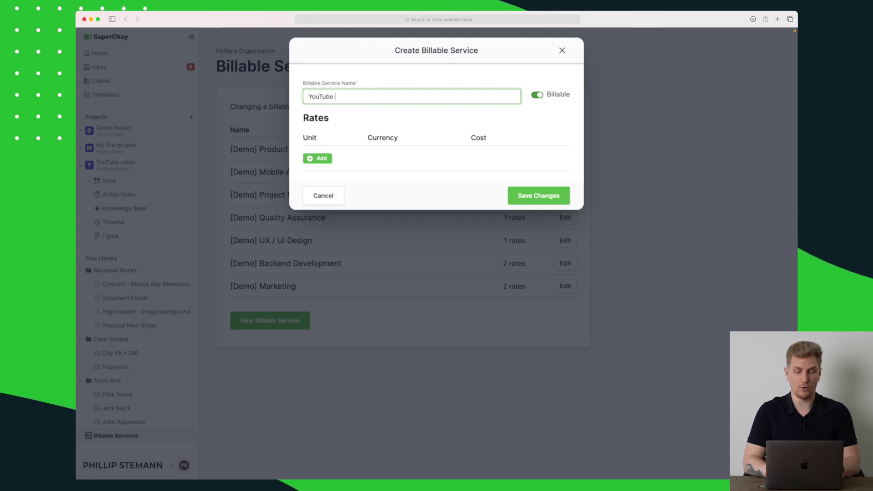
text(evelopment)
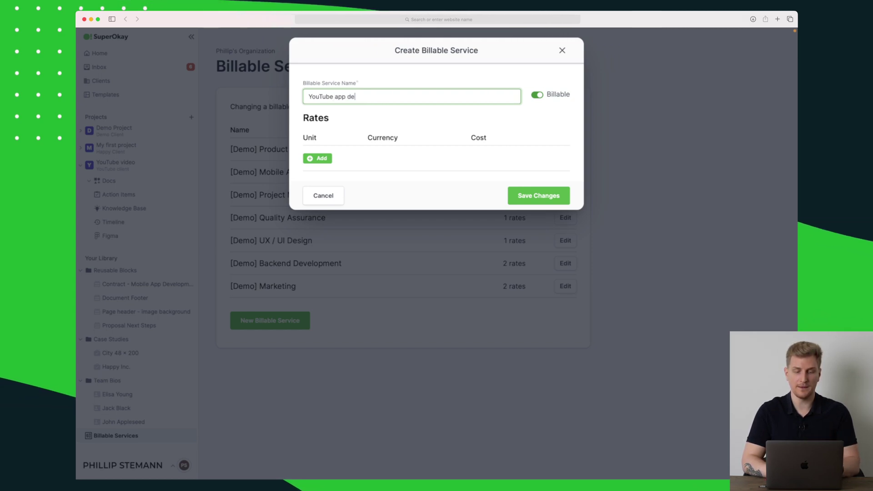
click(321, 158)
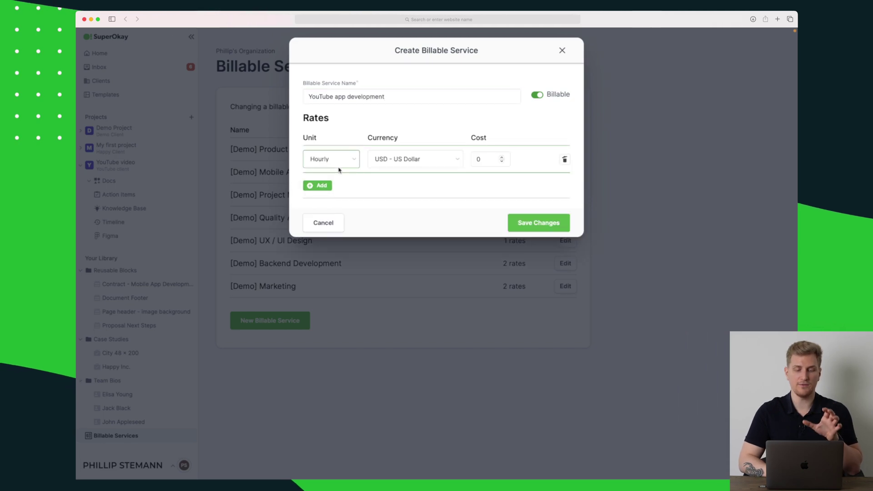
click(331, 159)
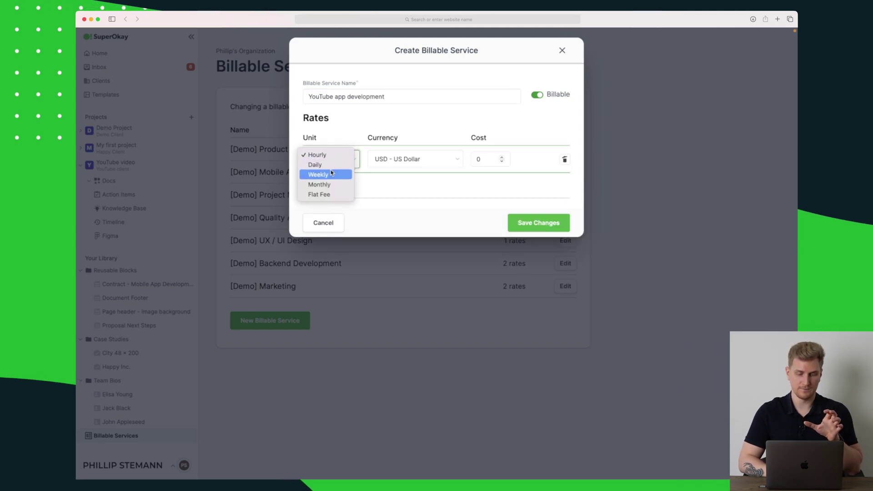
click(408, 159)
click(407, 159)
click(410, 214)
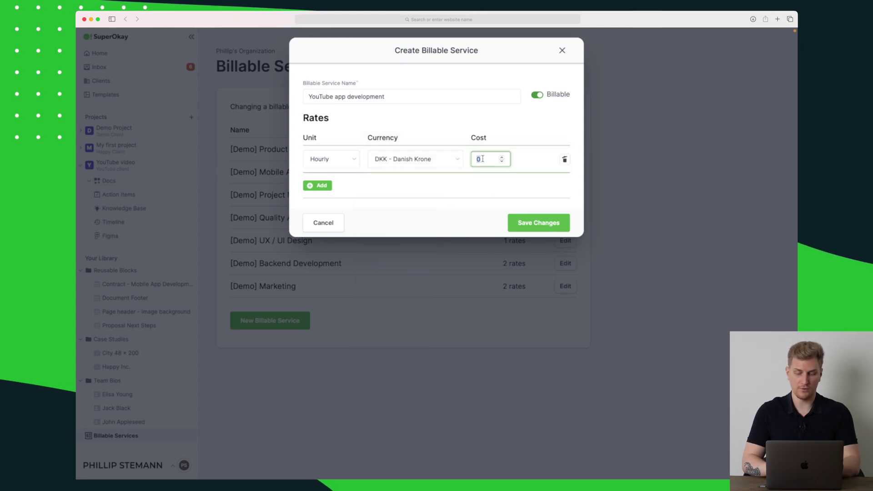
click(537, 221)
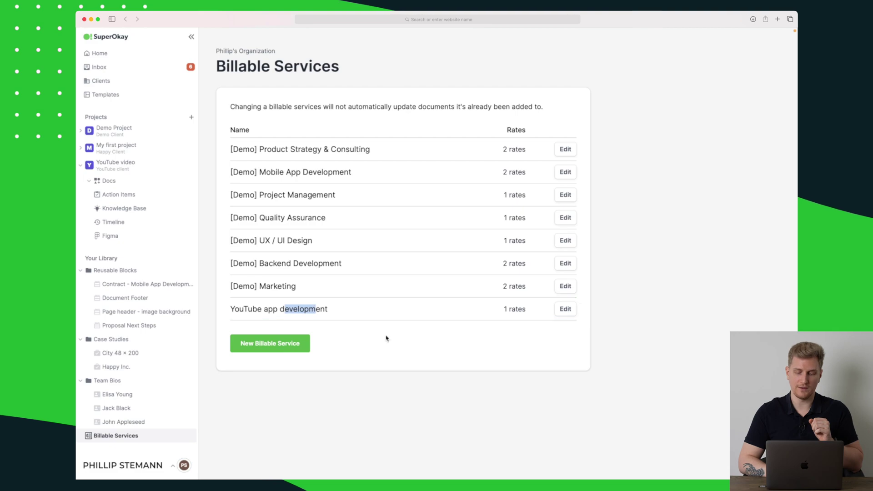
Create an estimate in the YouTube video project from the Standard Estimate template after previewing it
click(115, 166)
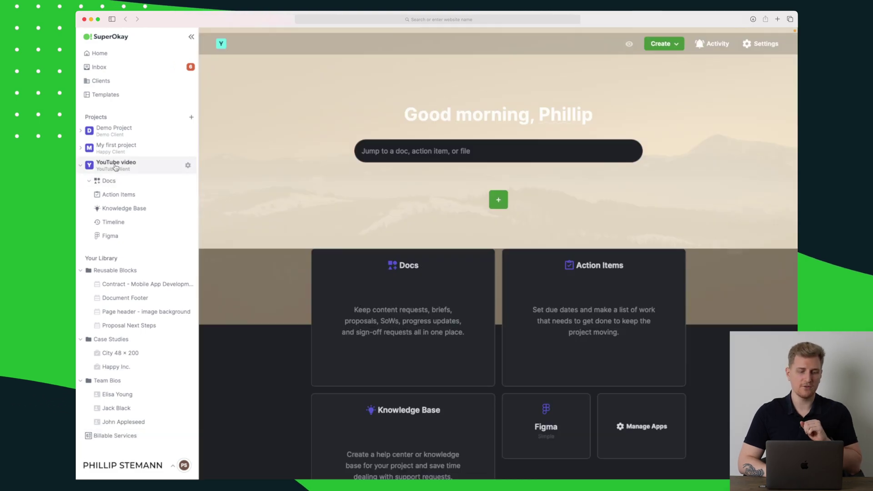
click(672, 45)
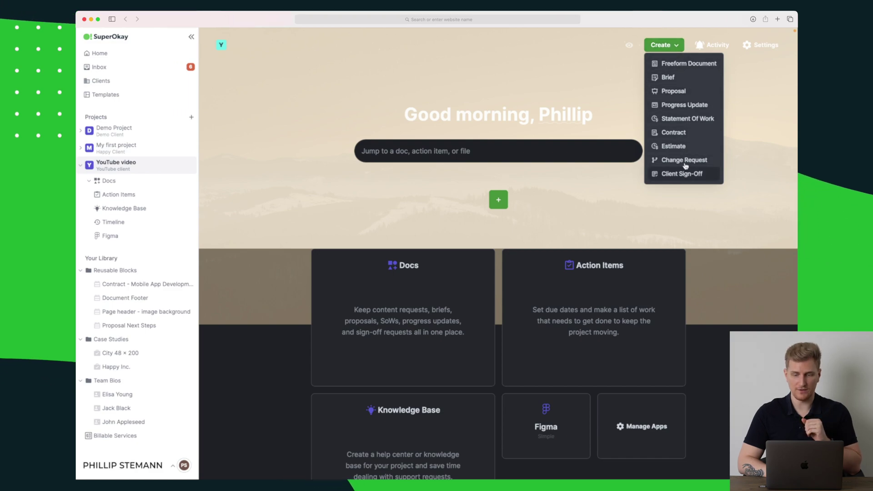
click(676, 145)
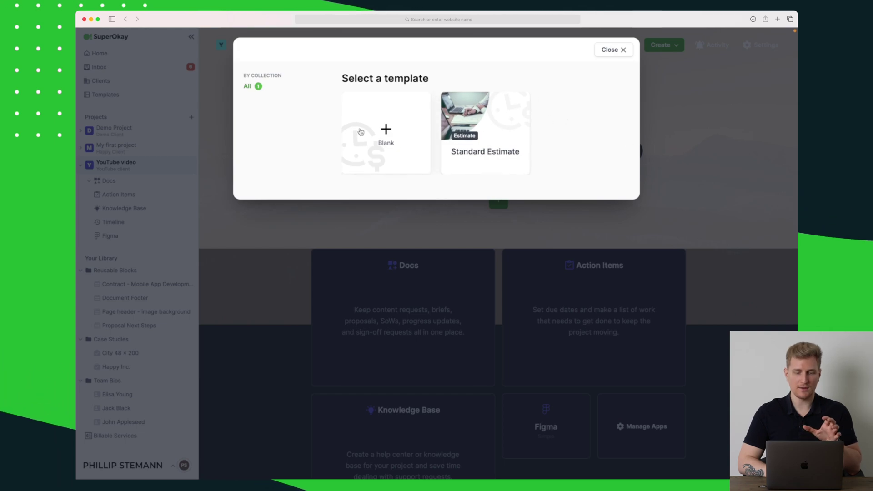
click(483, 139)
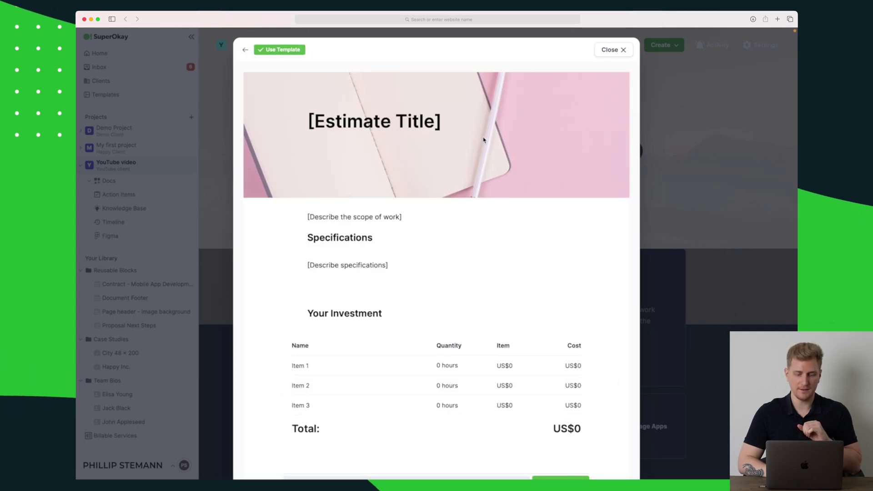
scroll(456, 279, down, 1)
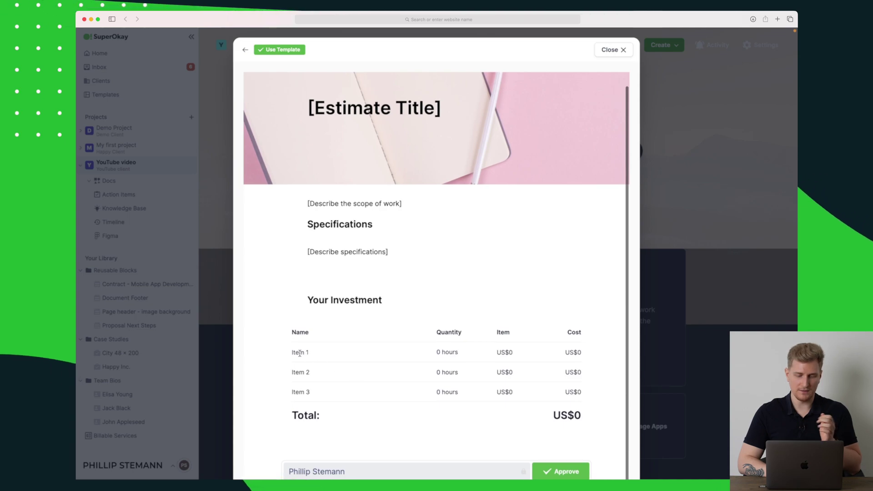
scroll(433, 362, down, 1)
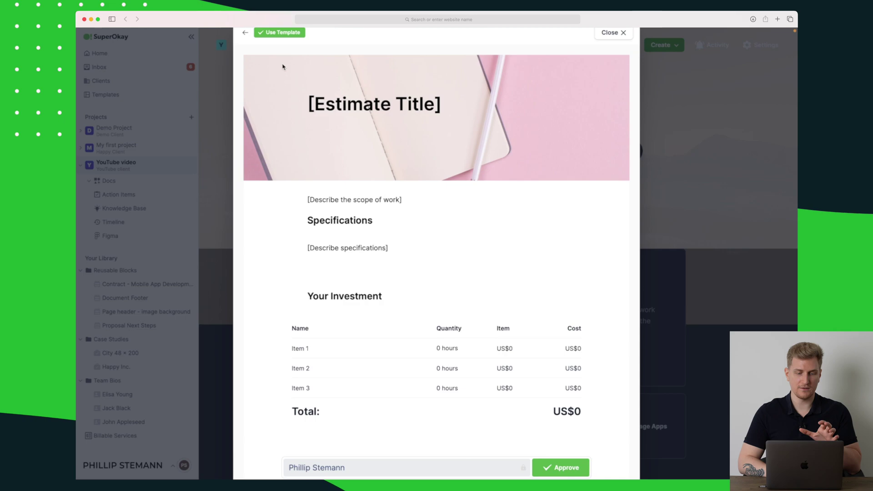
click(284, 32)
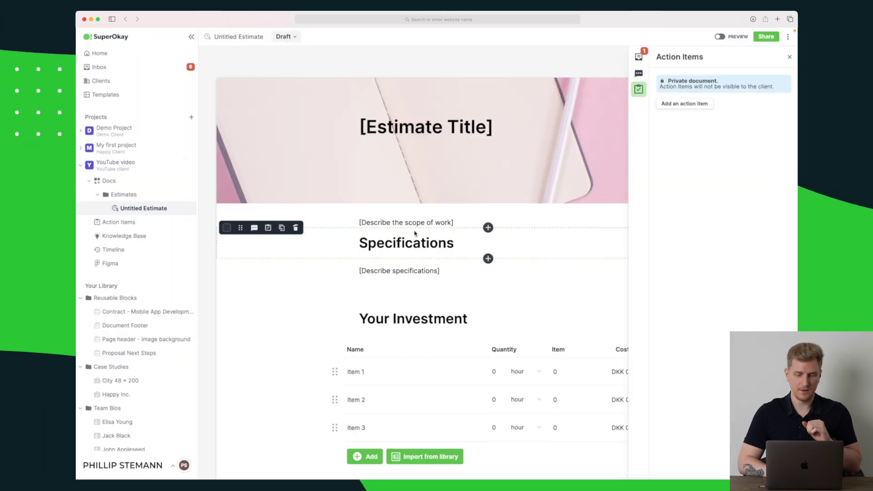
Examine the new estimate's pricing table items and client approval block, and close the Action Items pane
scroll(410, 290, down, 2)
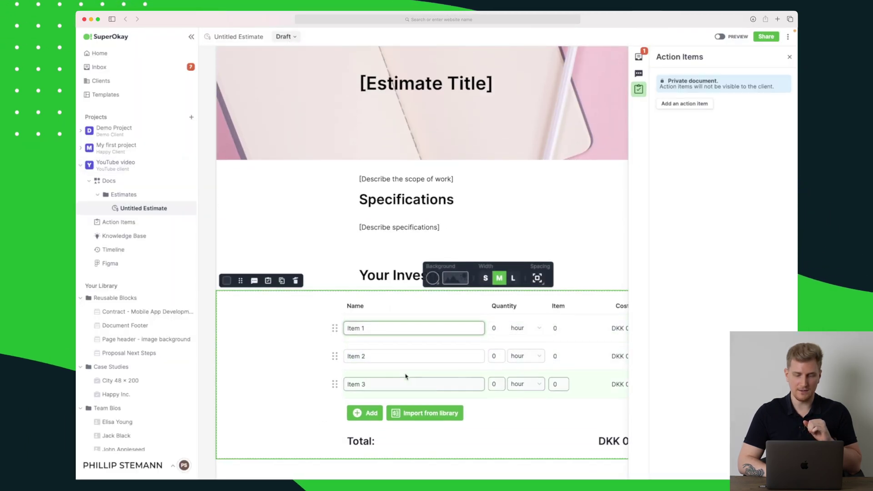
scroll(405, 376, down, 1)
click(395, 364)
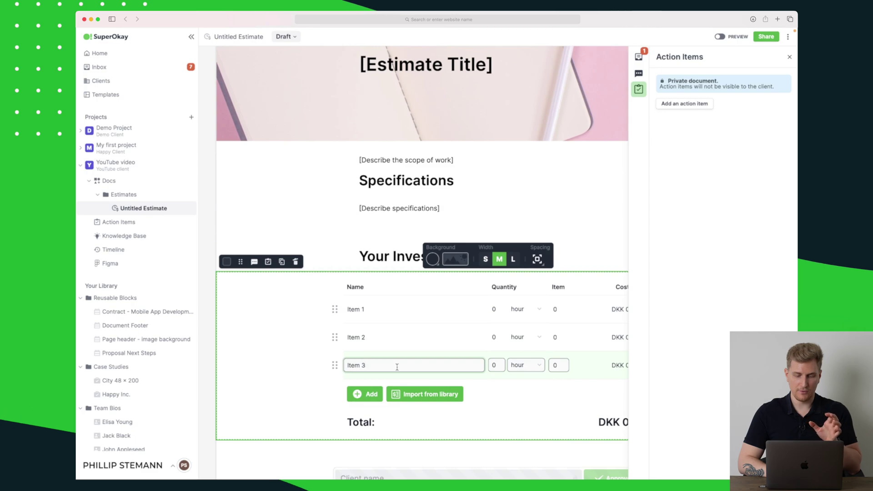
click(376, 308)
double_click(375, 308)
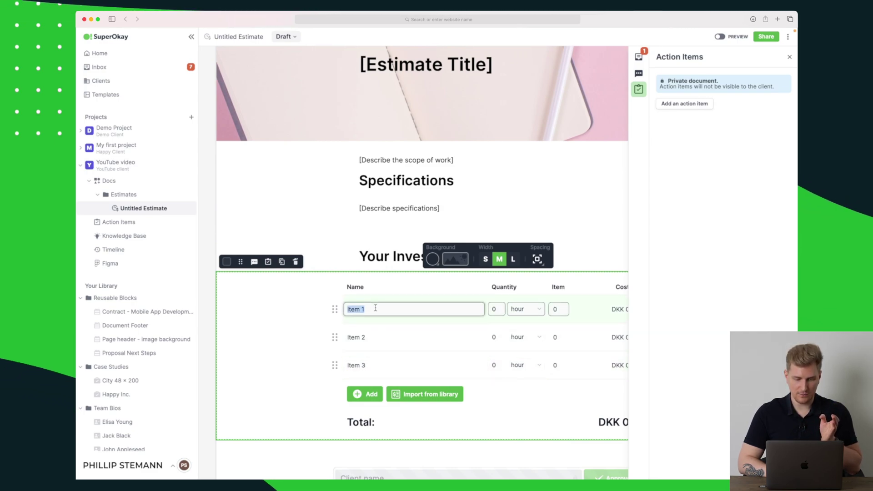
scroll(374, 307, down, 1)
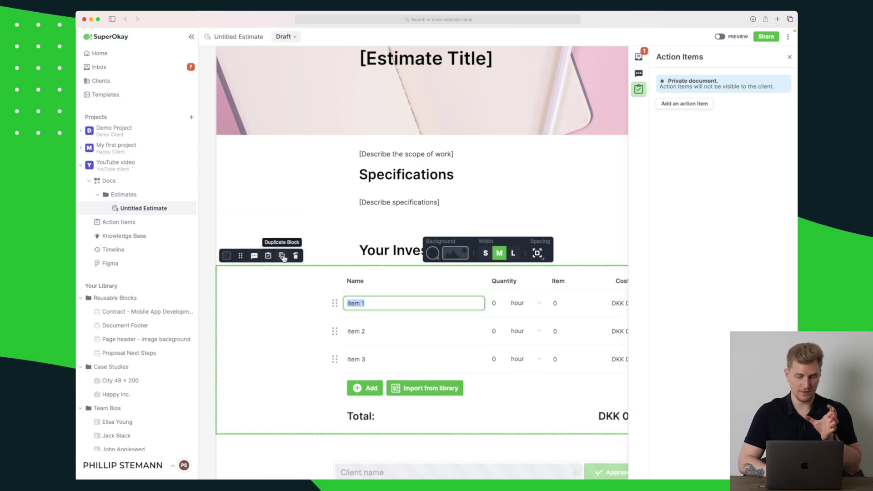
scroll(479, 358, down, 3)
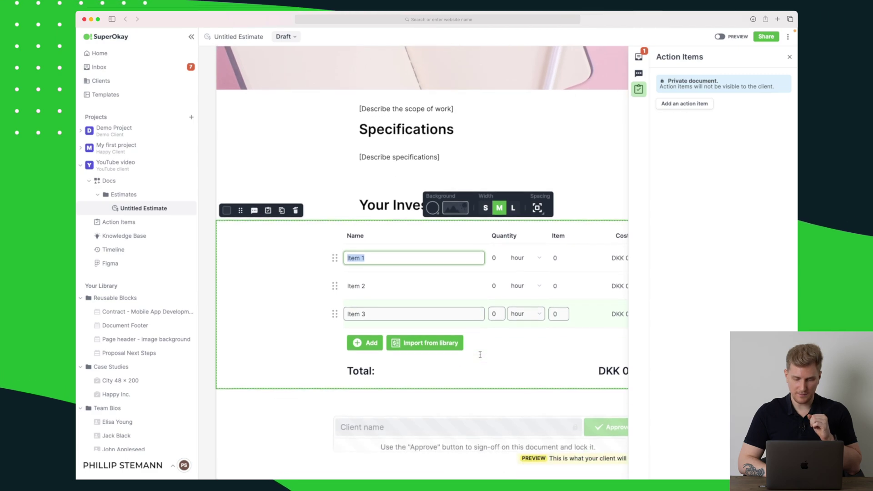
click(791, 58)
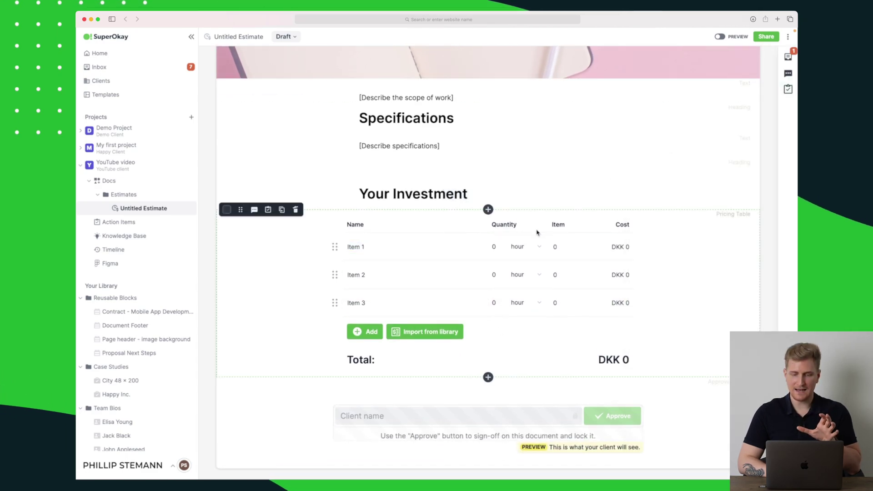
scroll(504, 295, up, 3)
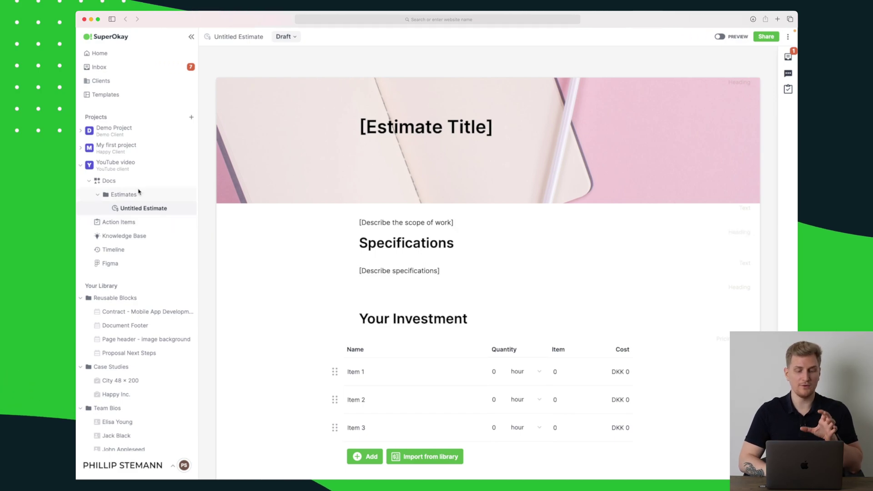
View the YouTube video project's Estimates folder and return to the project dashboard
click(124, 195)
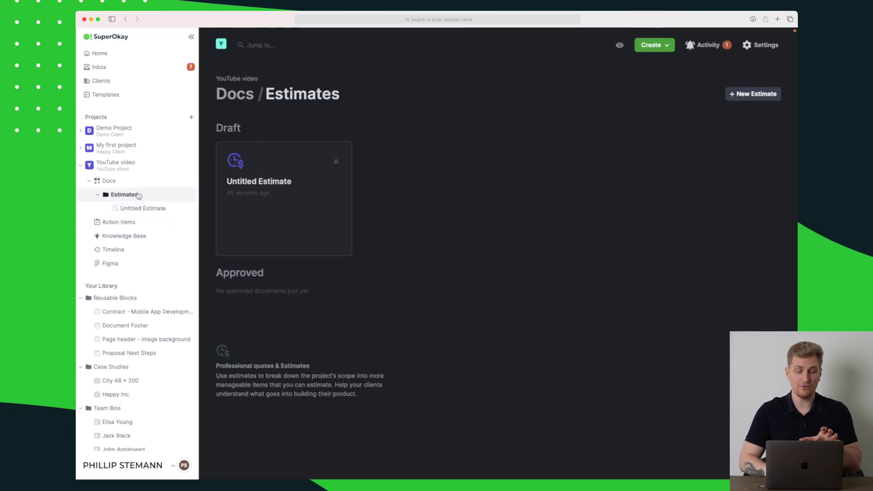
click(136, 166)
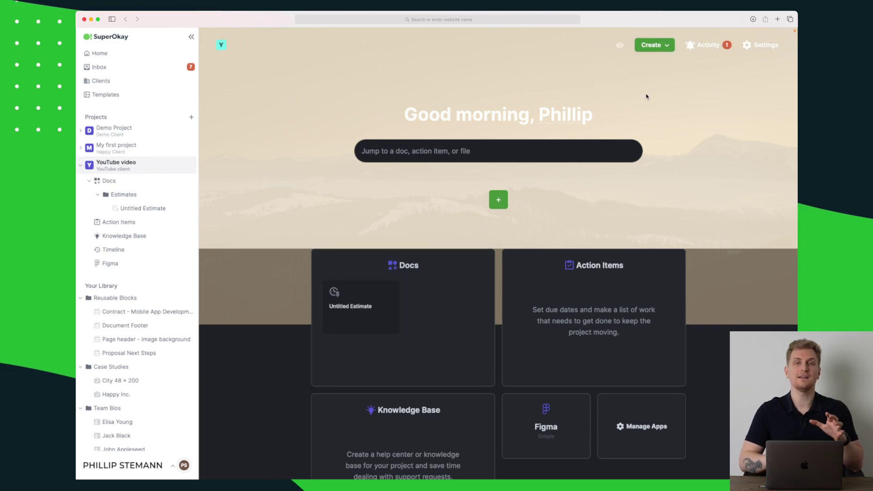
scroll(646, 95, down, 5)
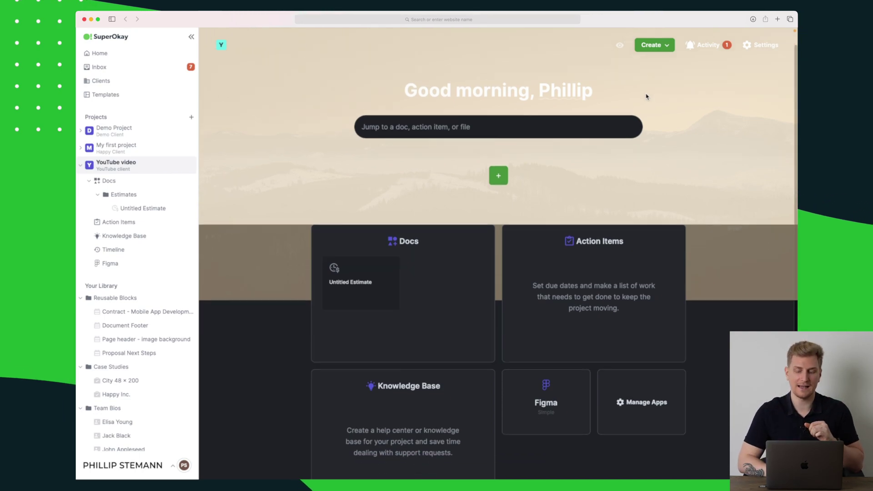
Preview the Simple Progress Update template for a new progress update, examine its sections and approval block, and close the preview
scroll(439, 360, up, 2)
scroll(439, 362, up, 3)
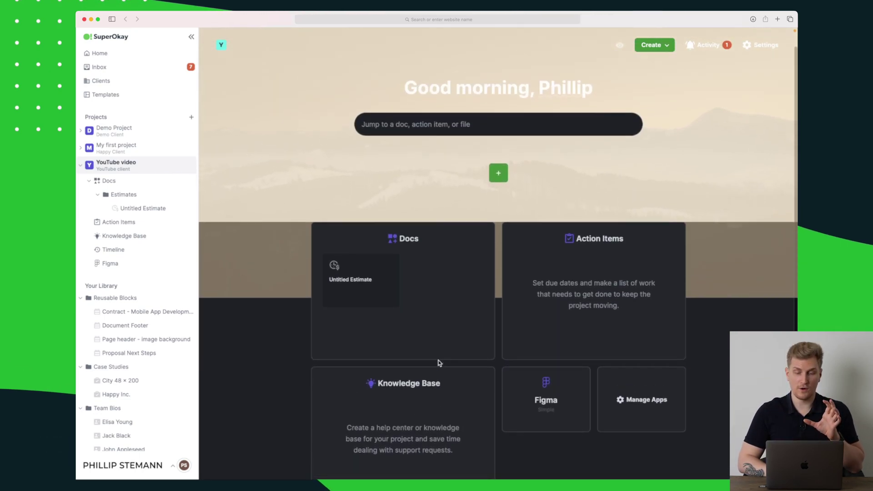
click(664, 48)
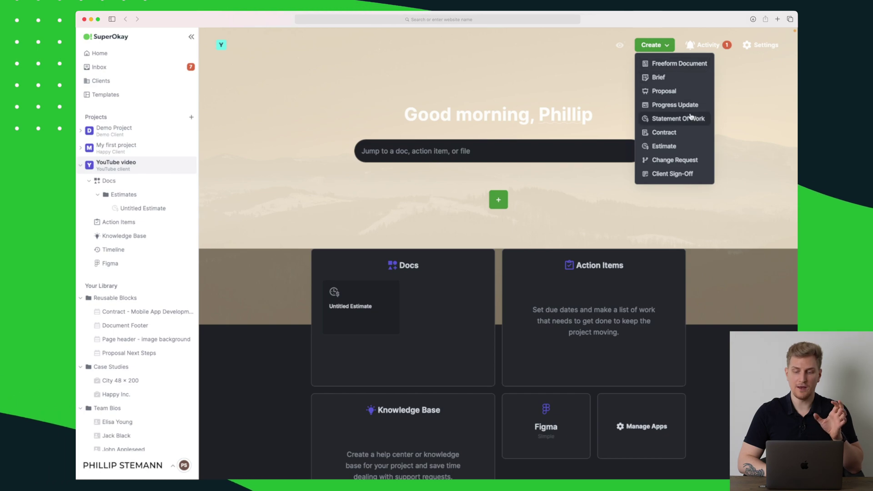
click(675, 105)
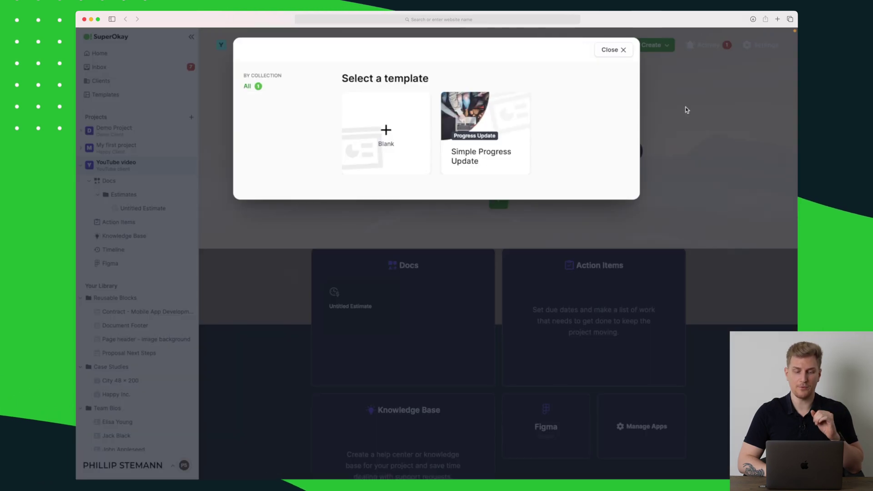
click(495, 144)
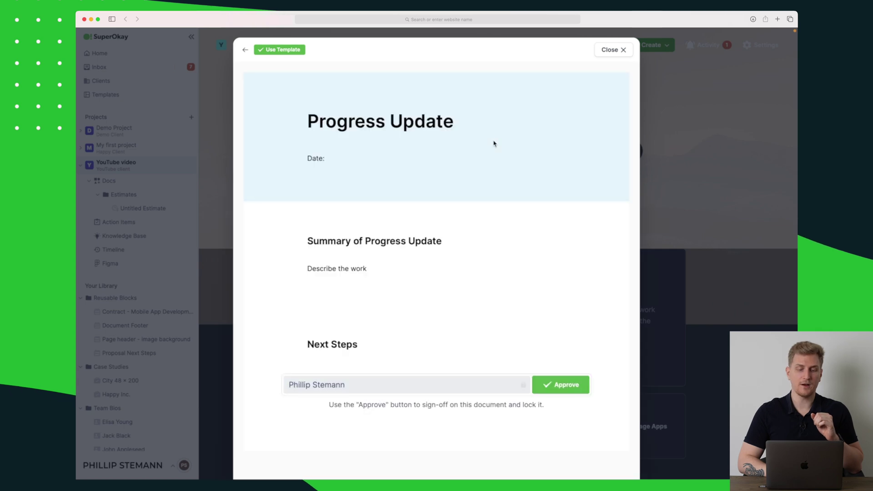
scroll(456, 167, down, 1)
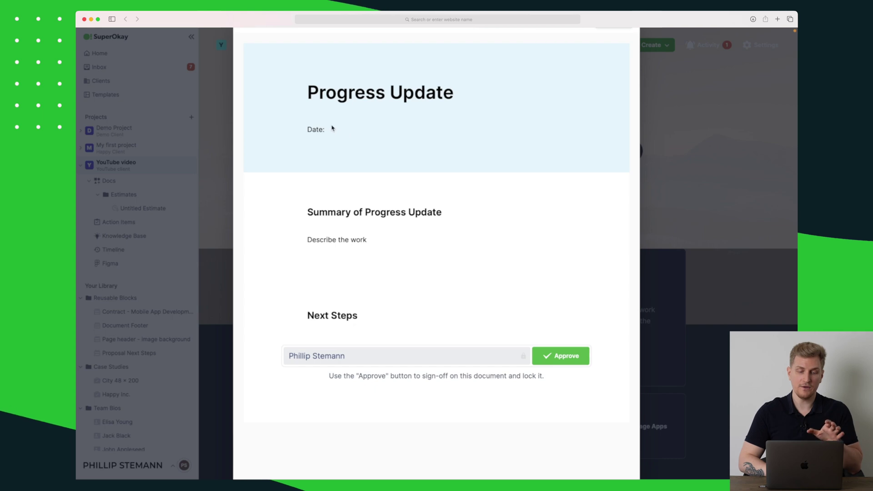
scroll(363, 112, up, 2)
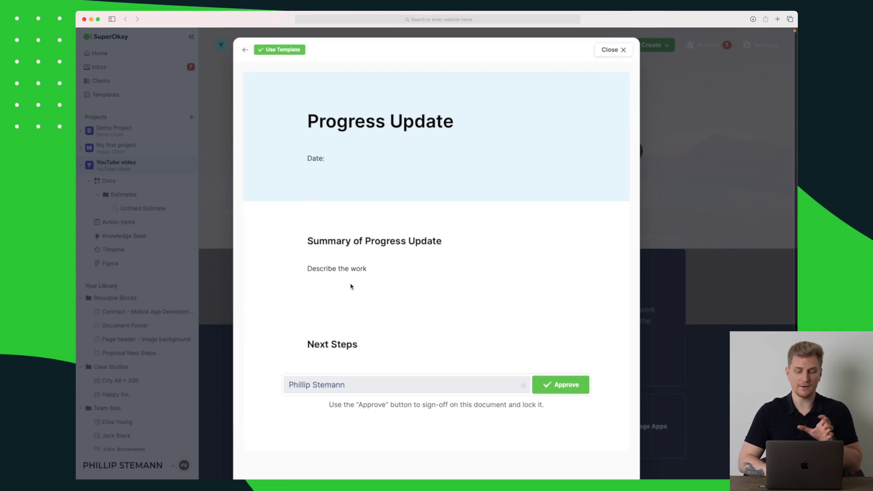
scroll(382, 297, down, 1)
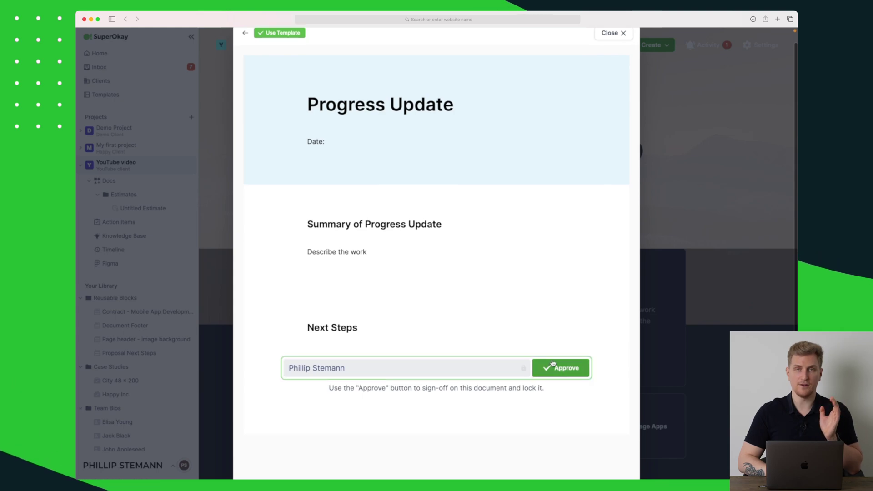
scroll(552, 364, up, 1)
click(731, 231)
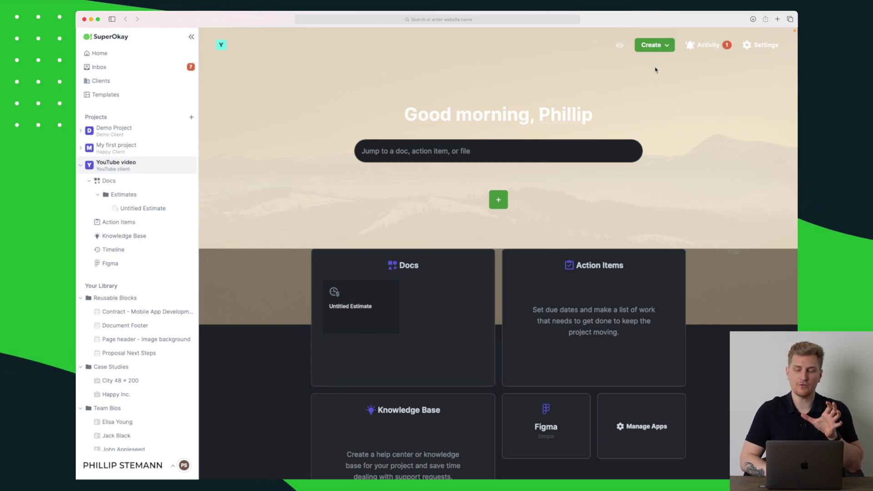
Show the document types available for creation in the YouTube video project
click(662, 49)
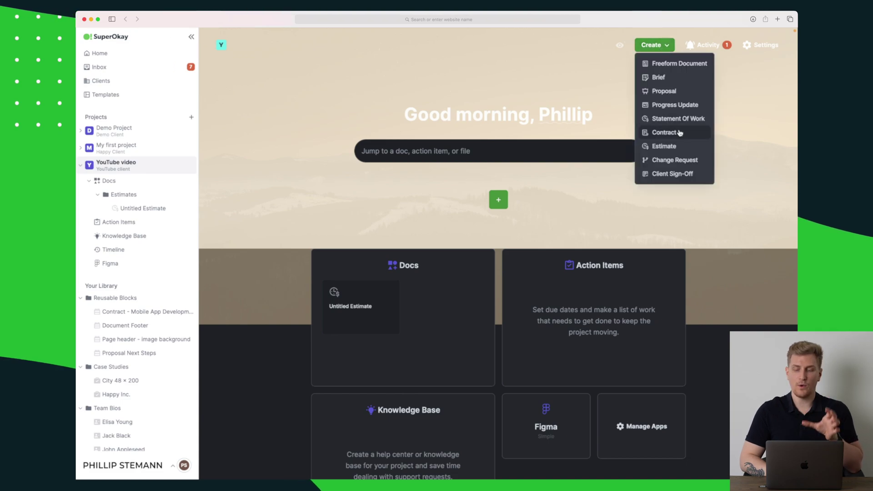